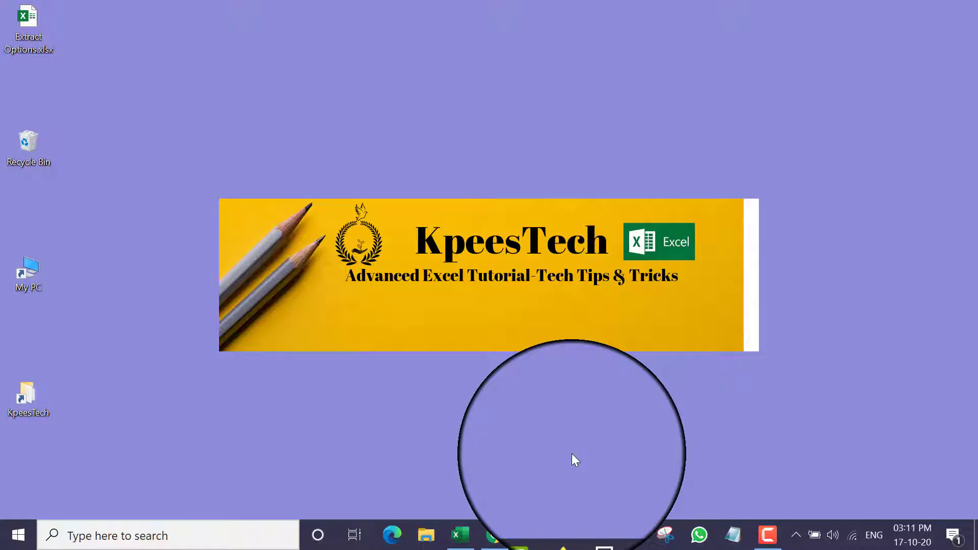
Switch to the Extract Options.xlsx workbook in Excel and open the office supplies sales table in Power Query Editor
{"action": "left_click", "coordinate": [466, 535]}
{"action": "right_click", "coordinate": [469, 534]}
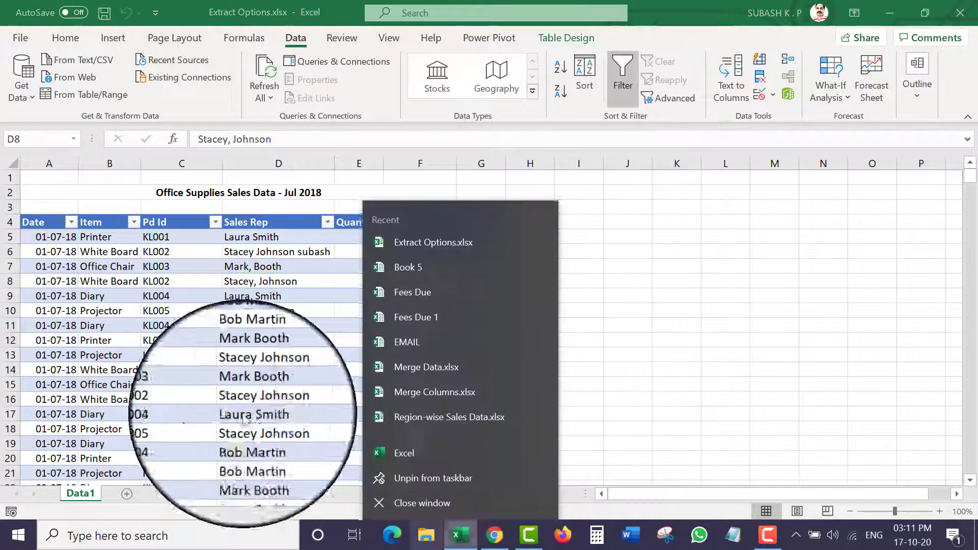
{"action": "left_click", "coordinate": [77, 305]}
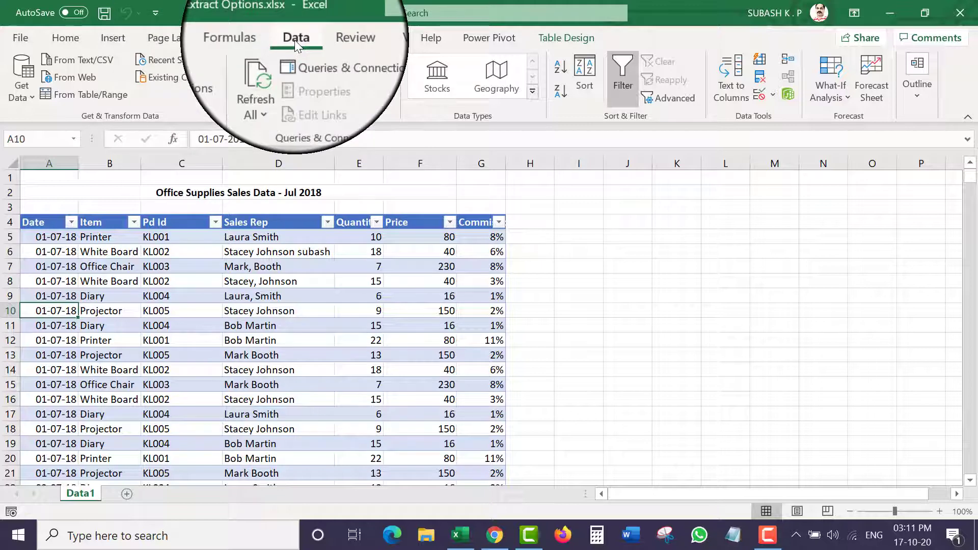
{"action": "left_click", "coordinate": [74, 95]}
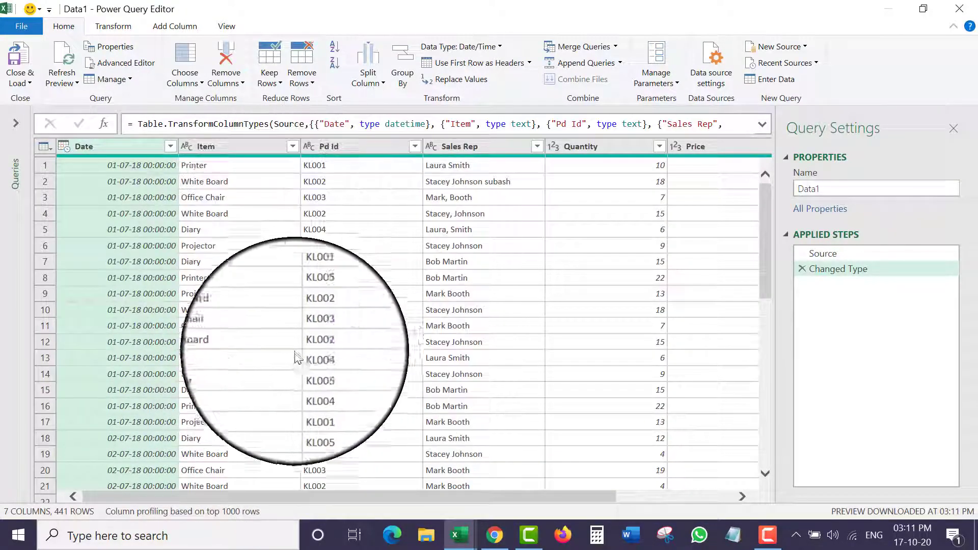
Close the Power Query Editor and switch to Chrome to view the KpeesTech channel's playlists on YouTube
{"action": "left_click", "coordinate": [958, 8]}
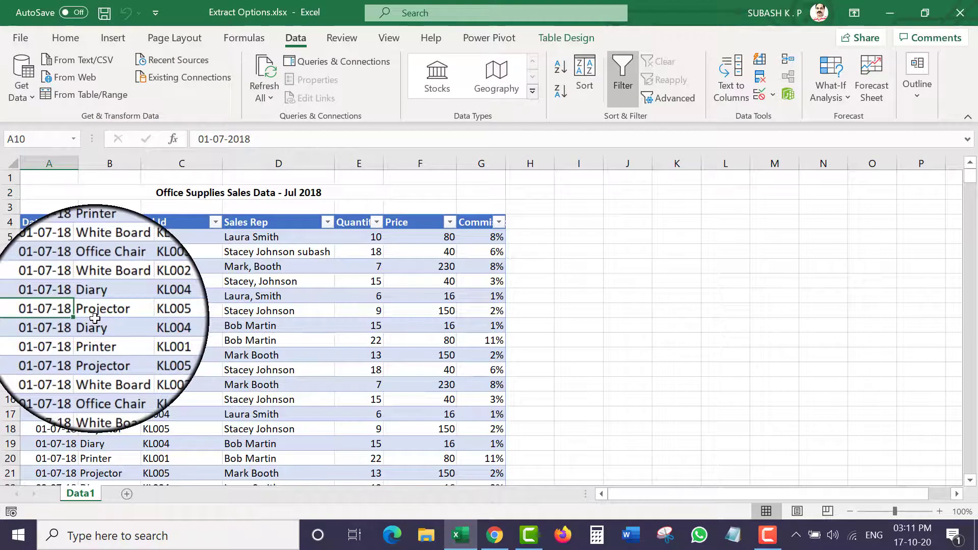
{"action": "left_click", "coordinate": [265, 299]}
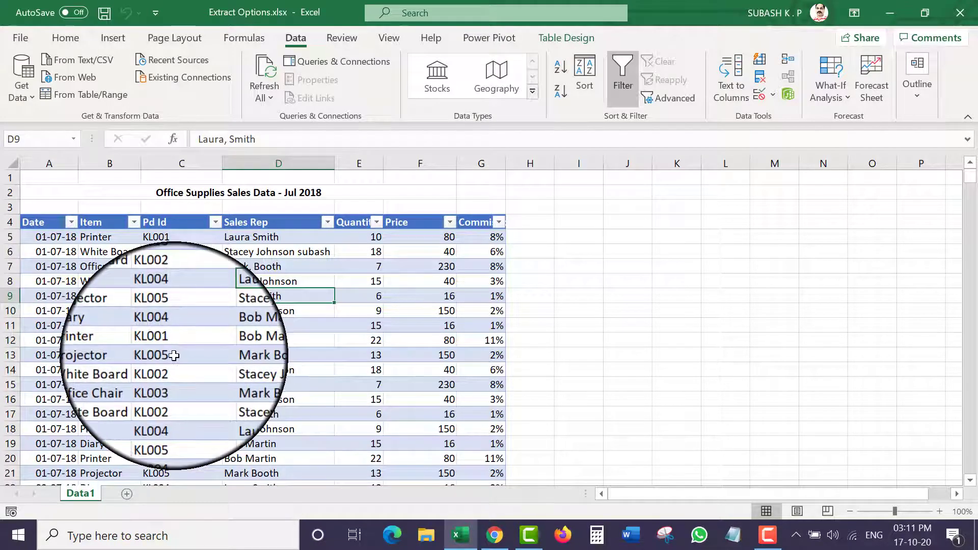
{"action": "left_click", "coordinate": [488, 534]}
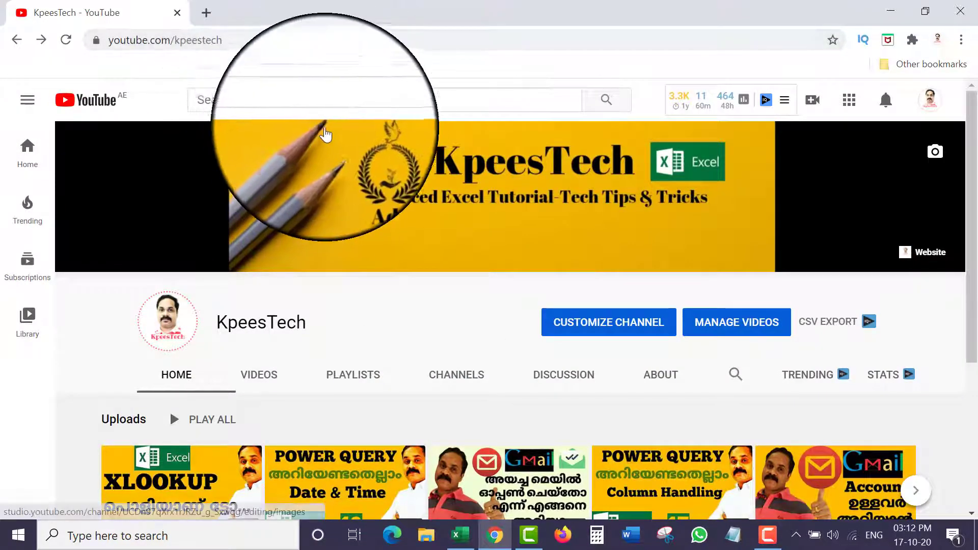
{"action": "scroll", "coordinate": [337, 97], "scroll_direction": "down", "scroll_amount": 2}
{"action": "scroll", "coordinate": [339, 120], "scroll_direction": "up", "scroll_amount": 2}
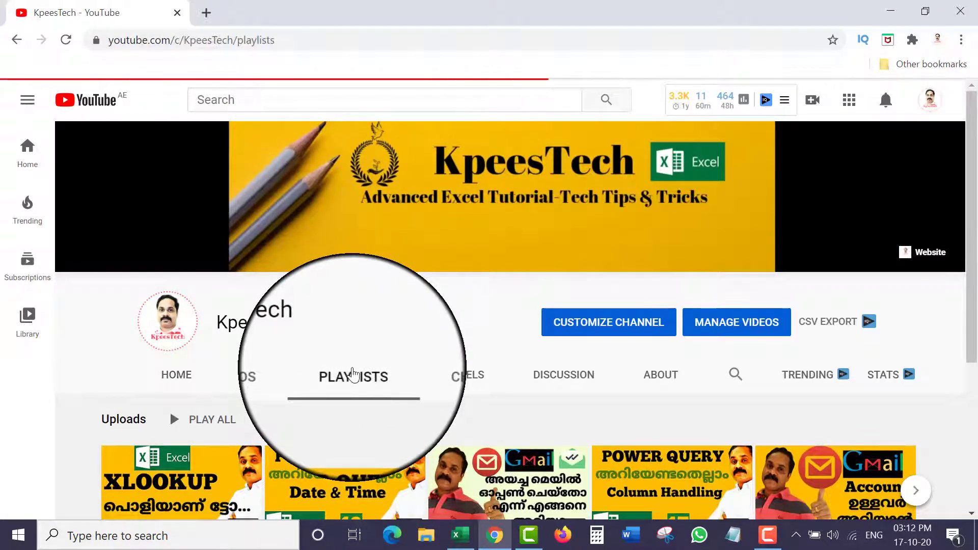
{"action": "scroll", "coordinate": [399, 349], "scroll_direction": "down", "scroll_amount": 3}
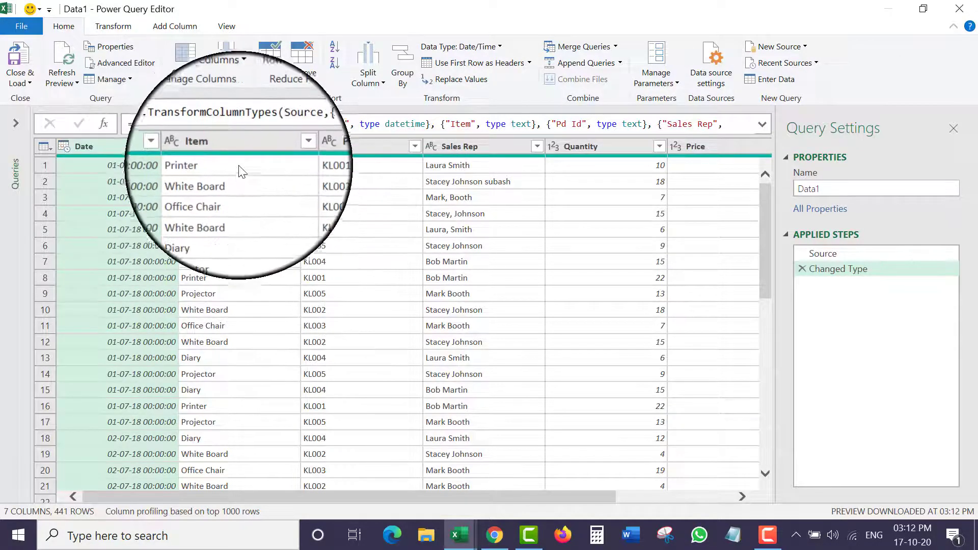
Select the Sales Rep column in Power Query Editor and look through the Extract options for transforming text
{"action": "left_click", "coordinate": [213, 146], "text": "ctrl"}
{"action": "left_click", "coordinate": [458, 146]}
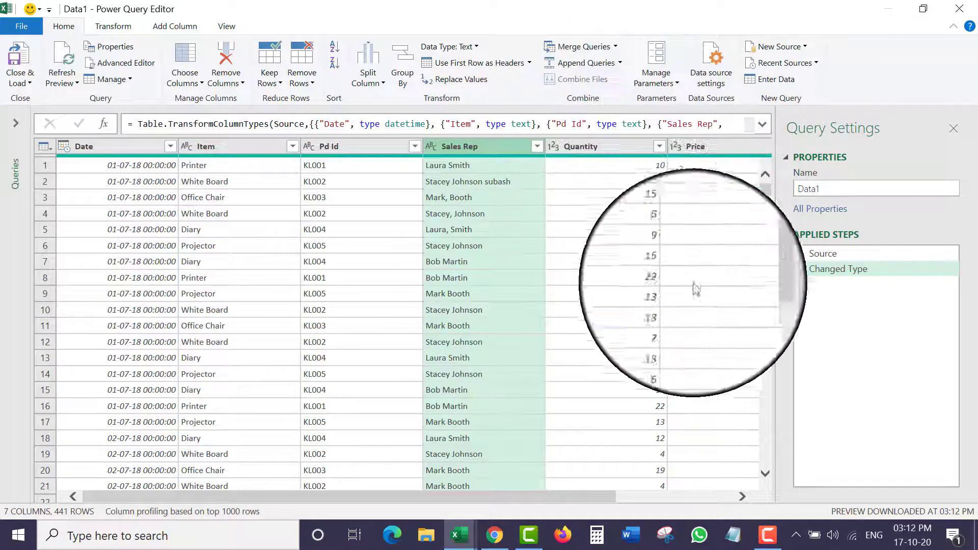
{"action": "left_click", "coordinate": [113, 26]}
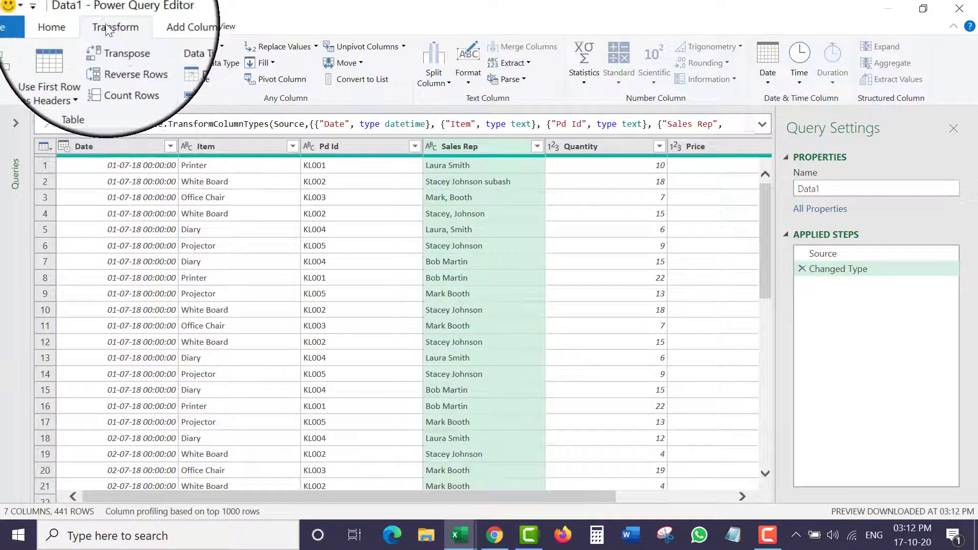
{"action": "left_click", "coordinate": [525, 63]}
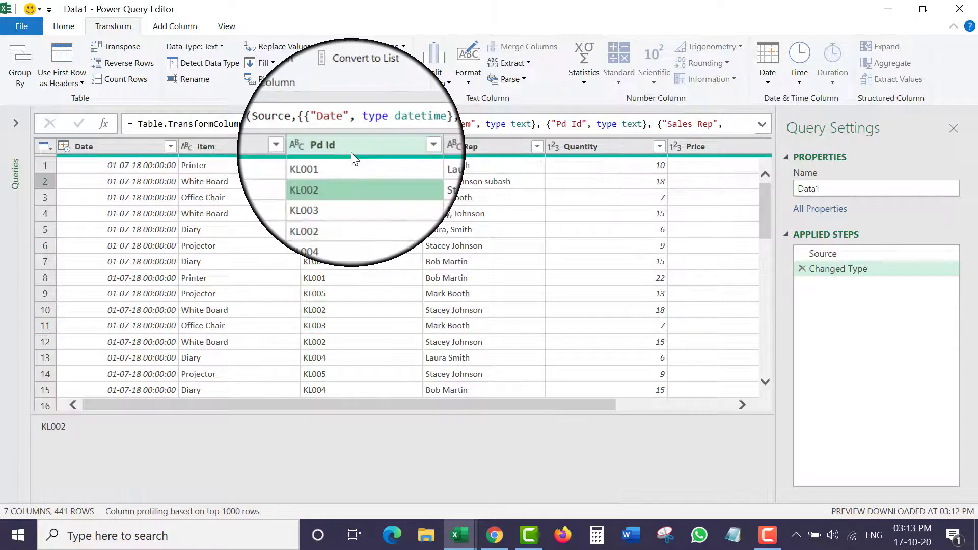
Try converting the Pd Id column to its text length and delete the resulting applied step
{"action": "left_click", "coordinate": [352, 149]}
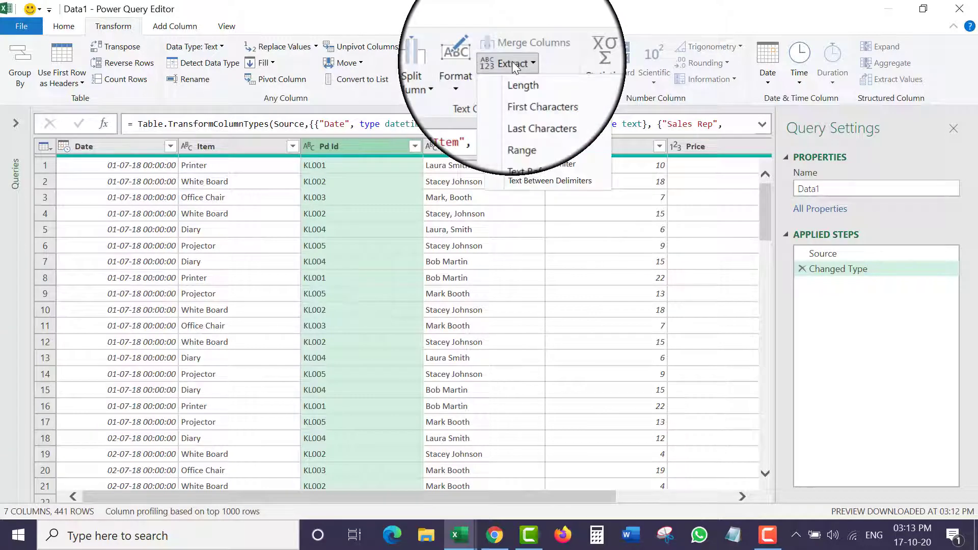
{"action": "left_click", "coordinate": [523, 82]}
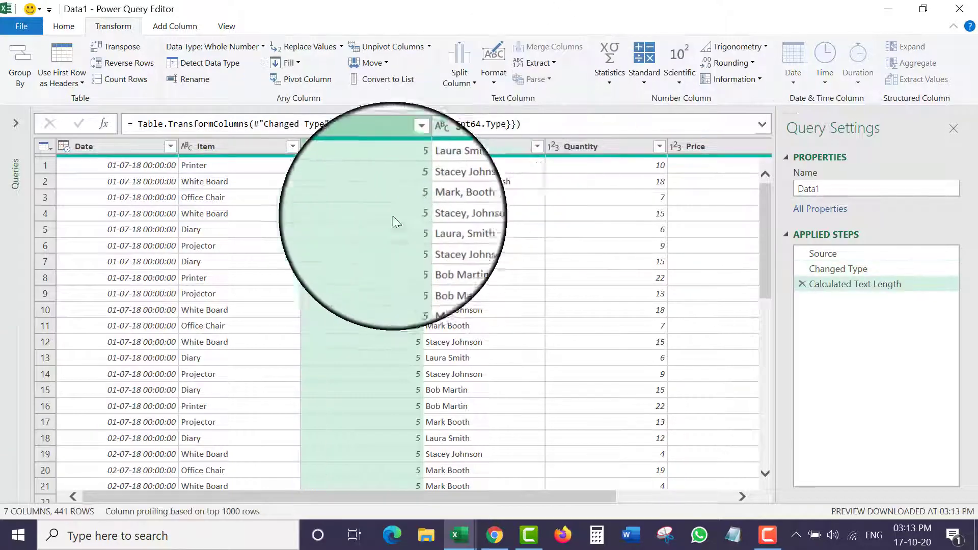
{"action": "left_click", "coordinate": [803, 286]}
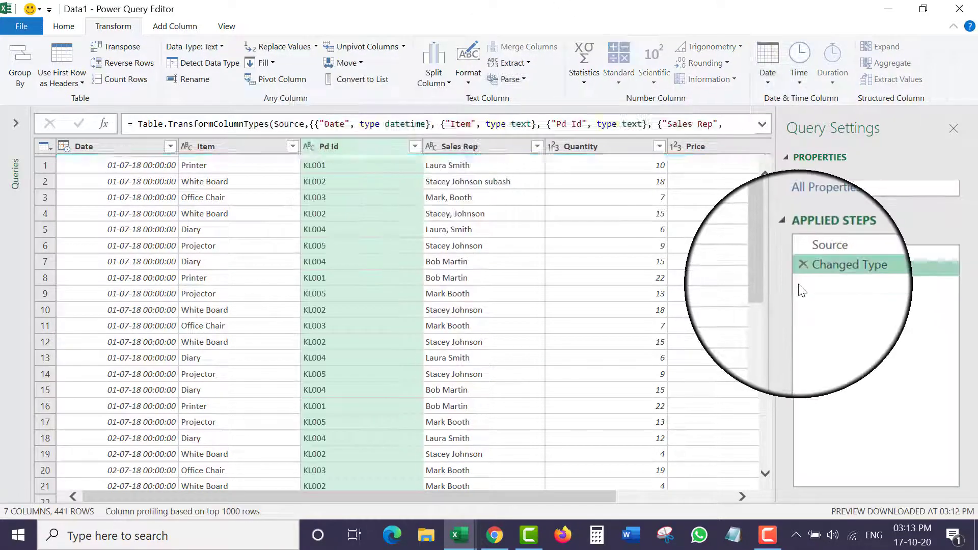
Duplicate the Pd Id column and compare the copy with the original column
{"action": "right_click", "coordinate": [351, 138]}
{"action": "left_click", "coordinate": [431, 194]}
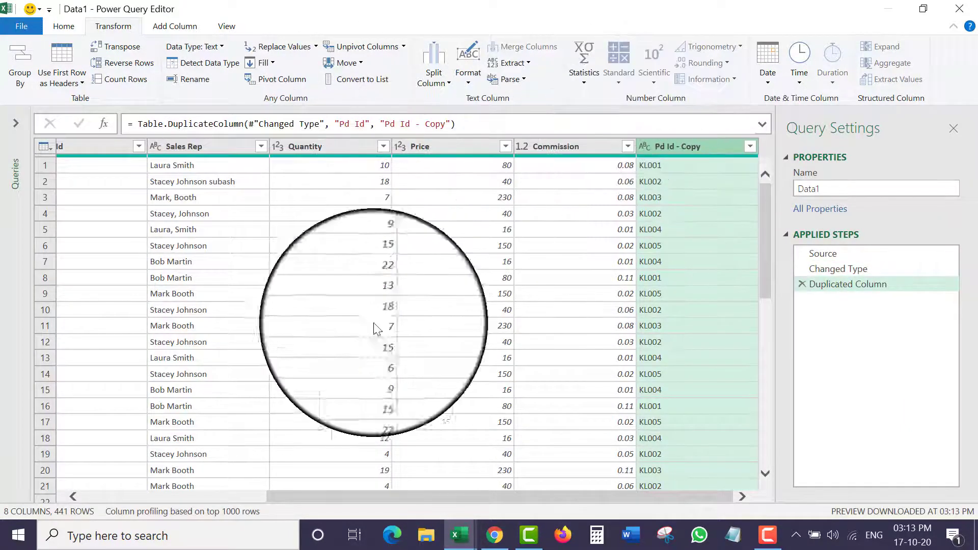
{"action": "left_click_drag", "start_coordinate": [461, 496], "coordinate": [275, 497]}
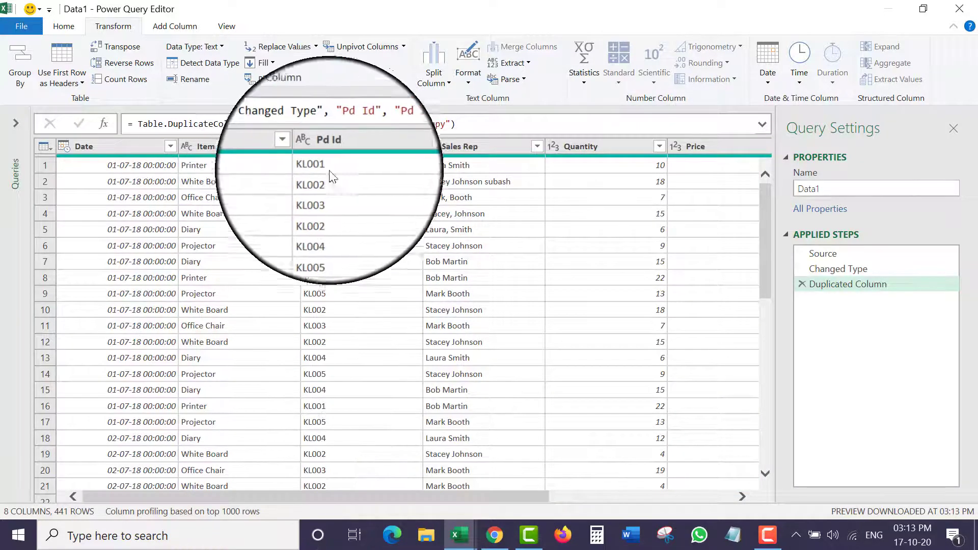
{"action": "left_click_drag", "start_coordinate": [491, 497], "coordinate": [672, 502]}
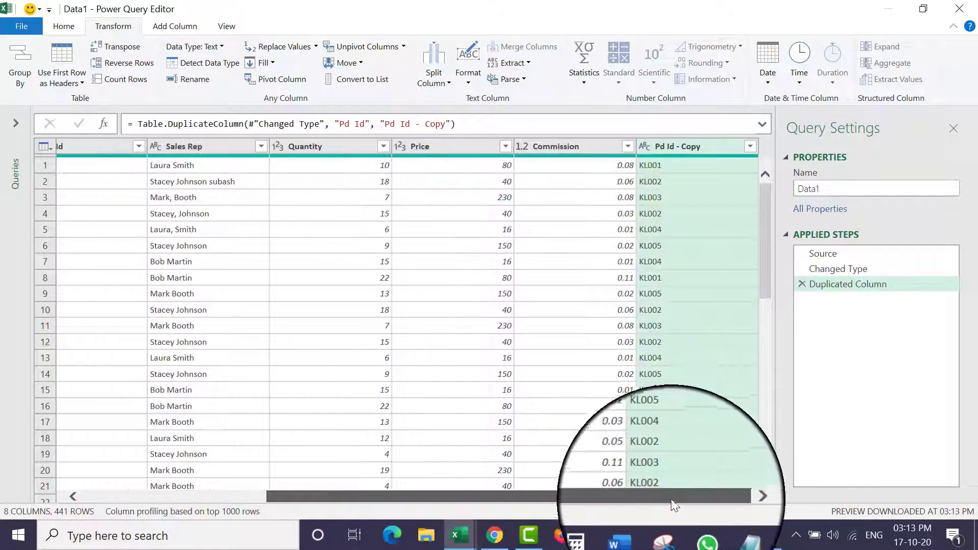
Extract the text length in the Pd Id - Copy column
{"action": "right_click", "coordinate": [690, 148]}
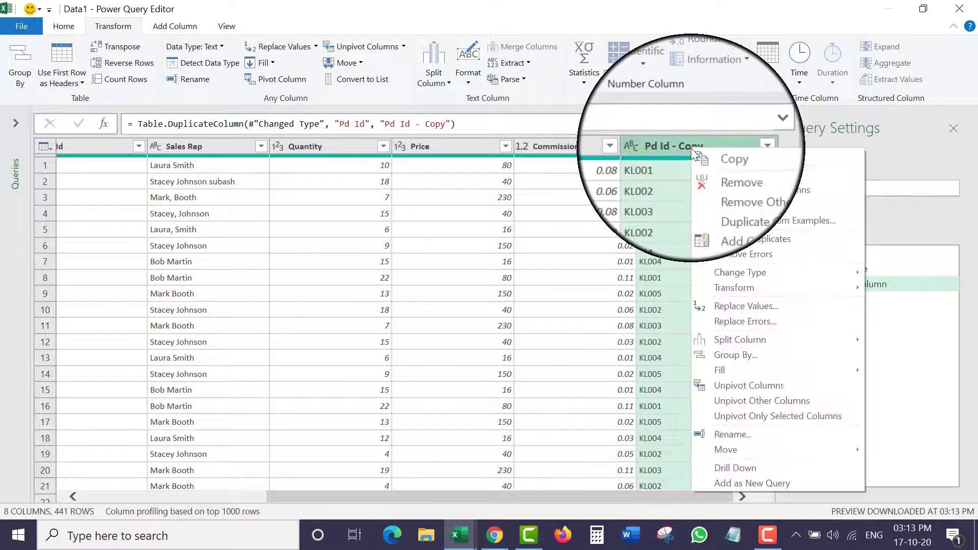
{"action": "left_click", "coordinate": [507, 63]}
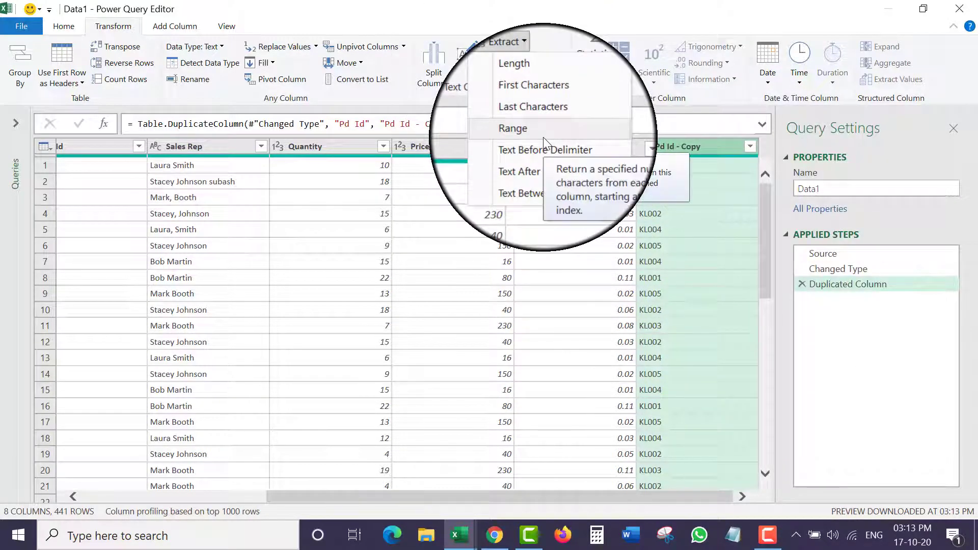
{"action": "left_click", "coordinate": [524, 80]}
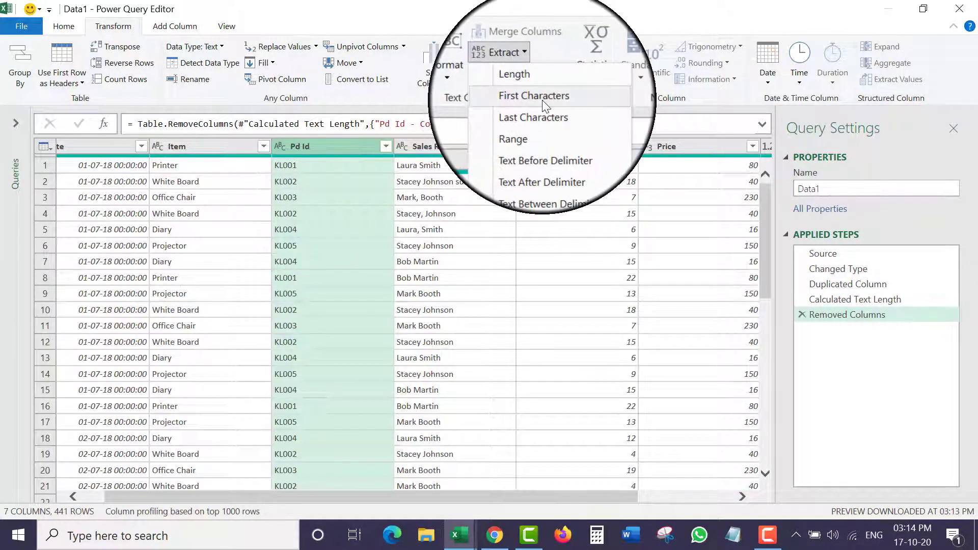
Try extracting only the first characters of the values in the Pd Id column
{"action": "left_click", "coordinate": [542, 99]}
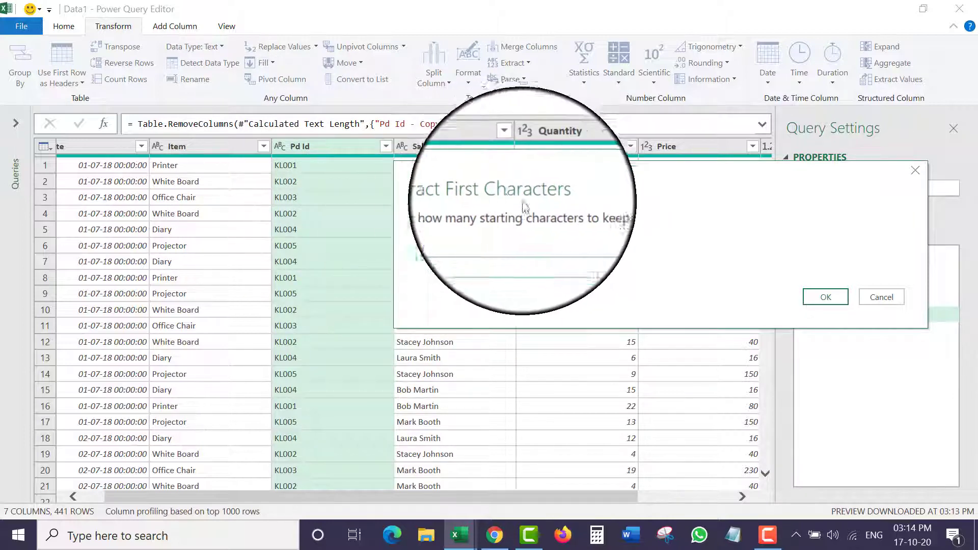
{"action": "left_click", "coordinate": [825, 298]}
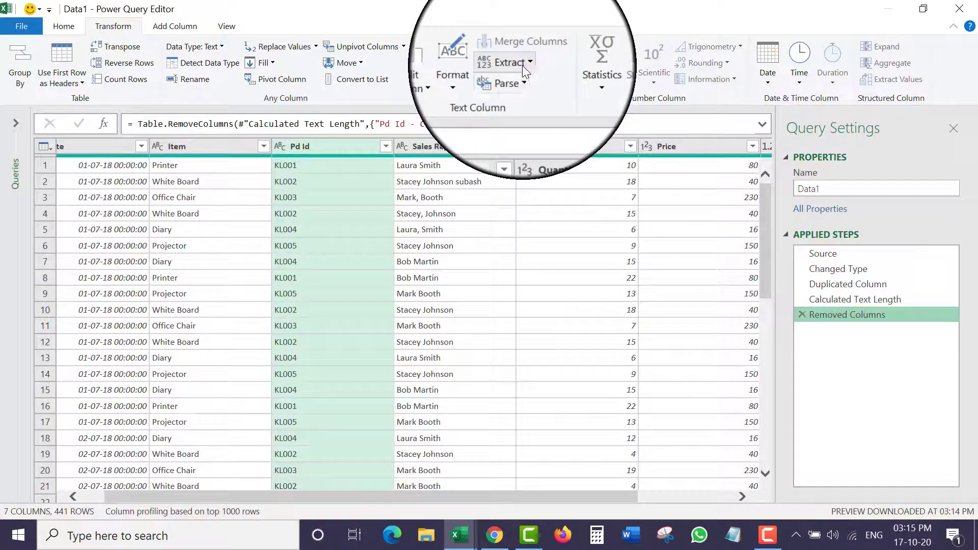
Try extracting only the last characters of the values in the Pd Id column
{"action": "left_click", "coordinate": [522, 65]}
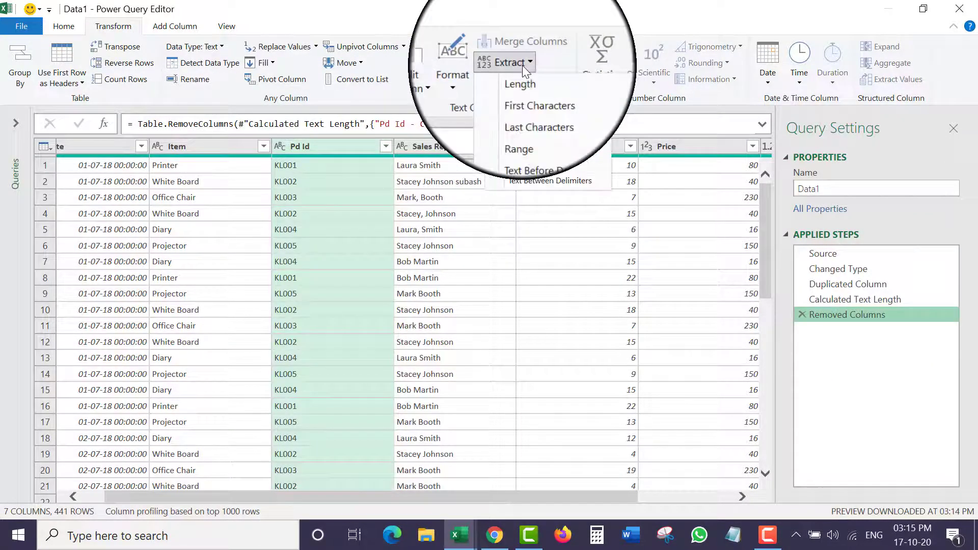
{"action": "left_click", "coordinate": [536, 113]}
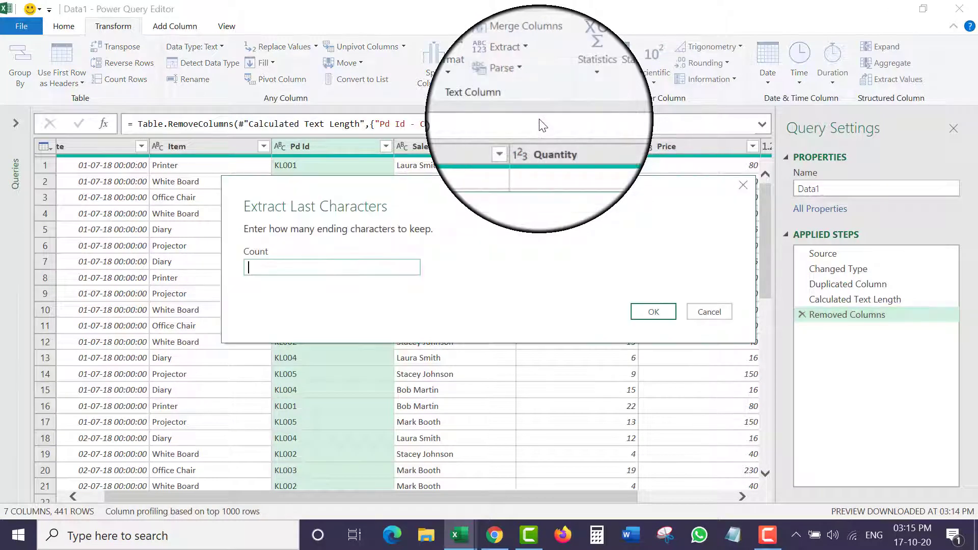
{"action": "left_click_drag", "start_coordinate": [453, 199], "coordinate": [621, 242]}
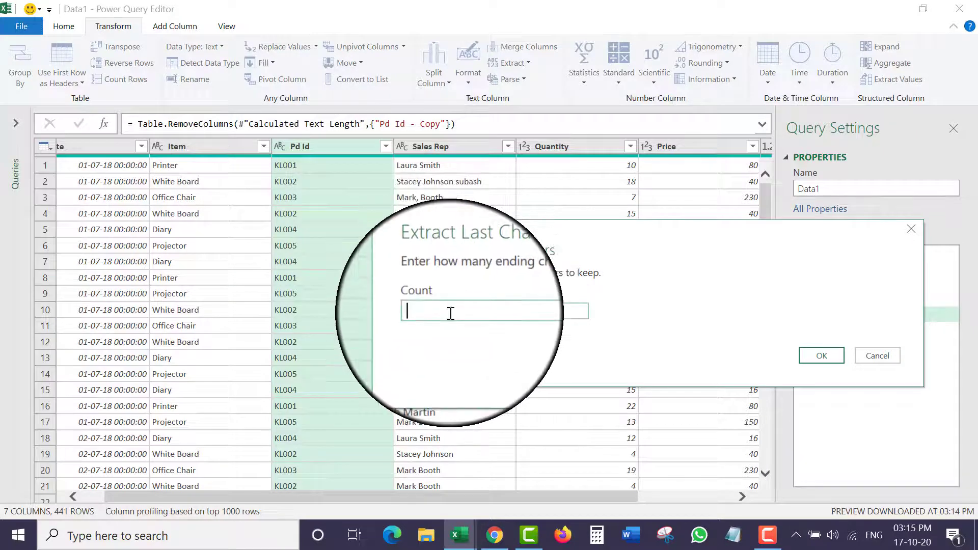
{"action": "key", "text": "Return"}
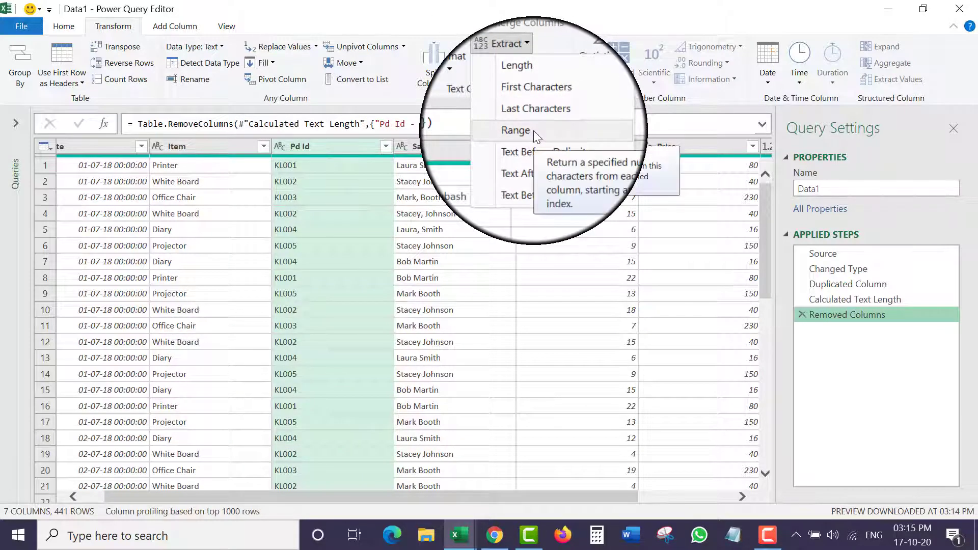
Try extracting a text range from the Pd Id column with starting index 1 and 3 characters, and delete that applied step
{"action": "left_click", "coordinate": [533, 131]}
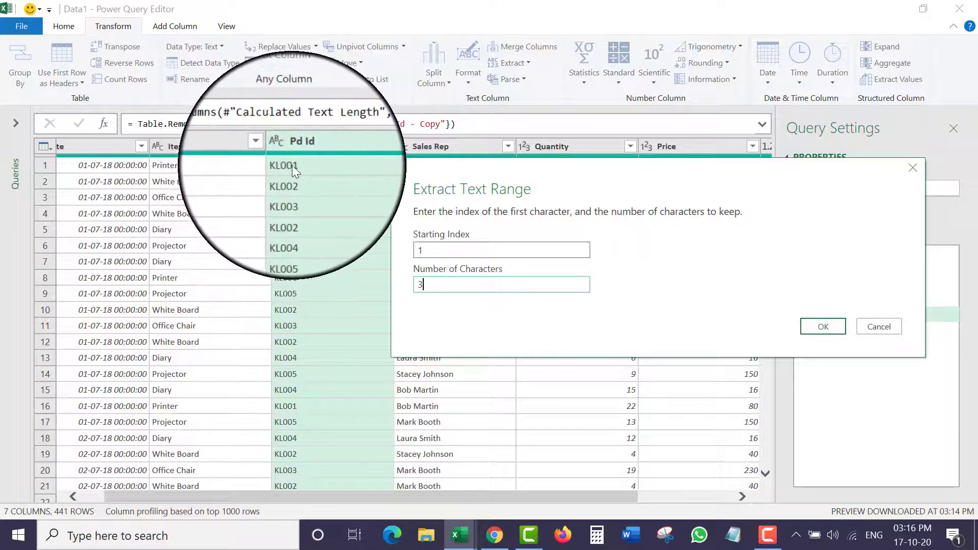
{"action": "left_click", "coordinate": [825, 325]}
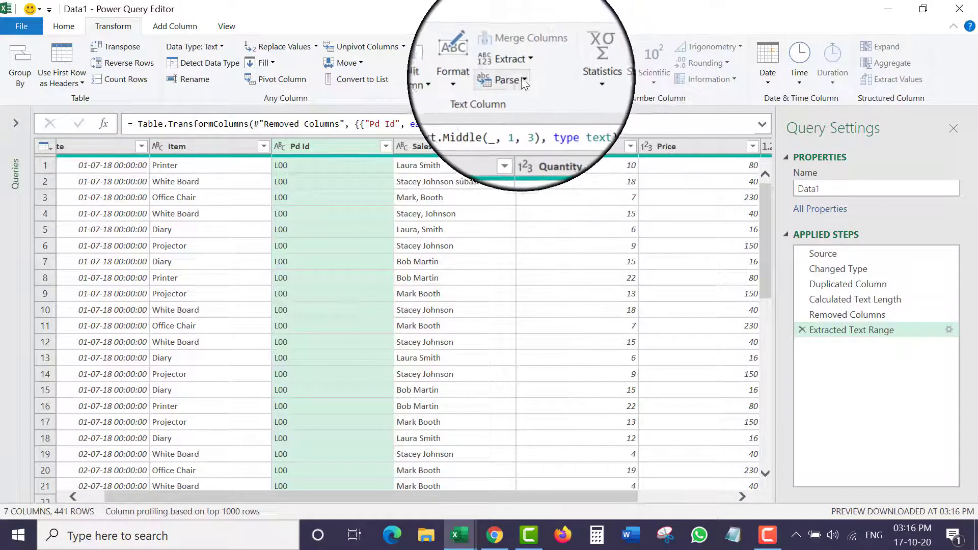
{"action": "left_click", "coordinate": [802, 329]}
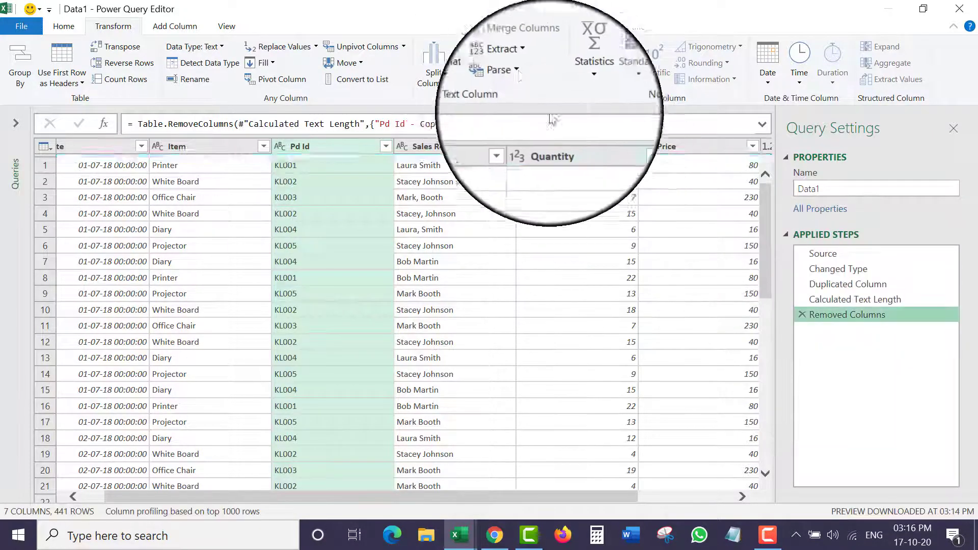
{"action": "left_click", "coordinate": [506, 62]}
{"action": "left_click", "coordinate": [514, 125]}
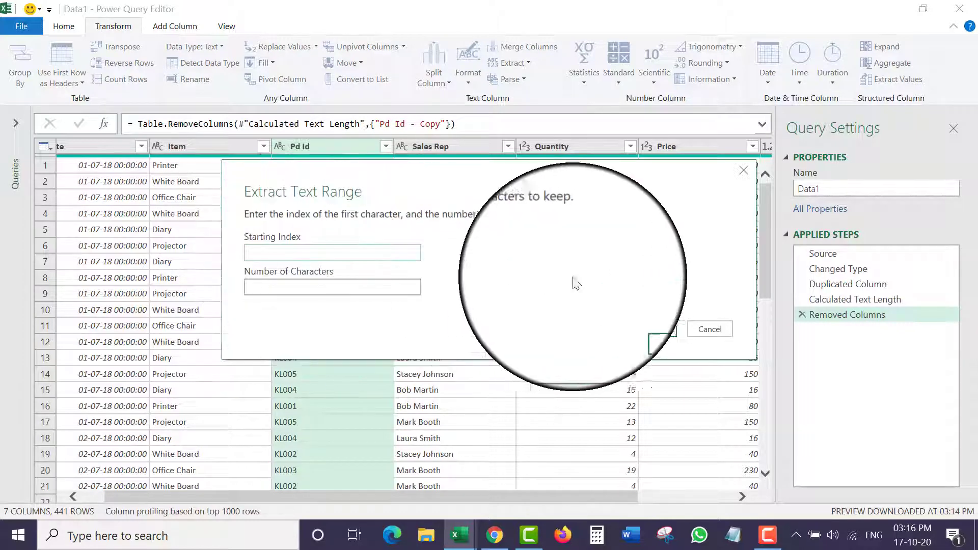
{"action": "left_click", "coordinate": [709, 328]}
Try extracting the text before the space delimiter in the Sales Rep column and delete that applied step
{"action": "left_click", "coordinate": [430, 146]}
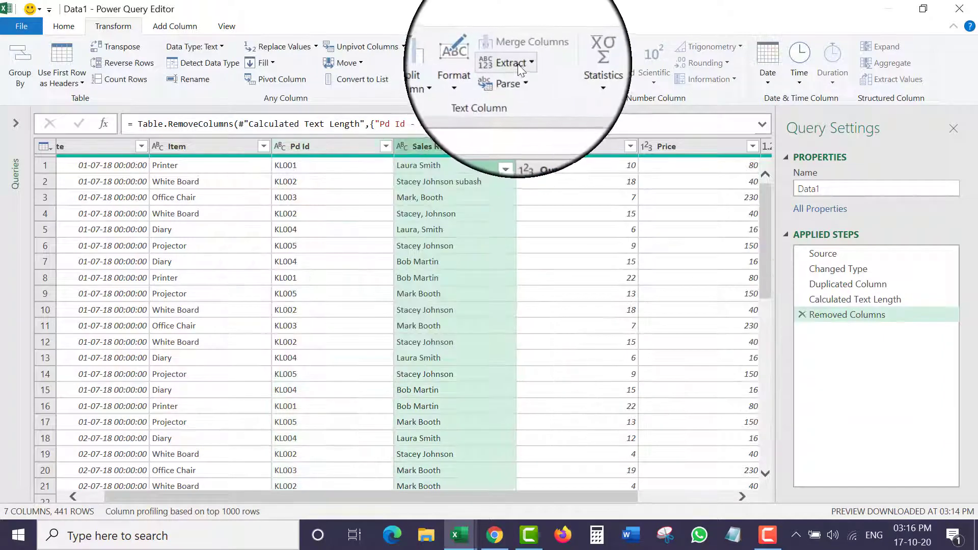
{"action": "left_click", "coordinate": [506, 63]}
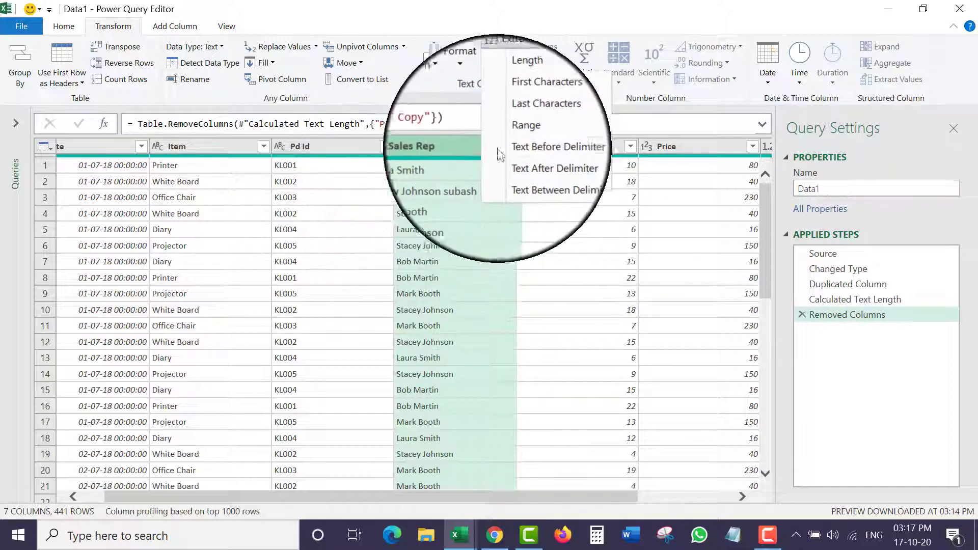
{"action": "left_click", "coordinate": [552, 148]}
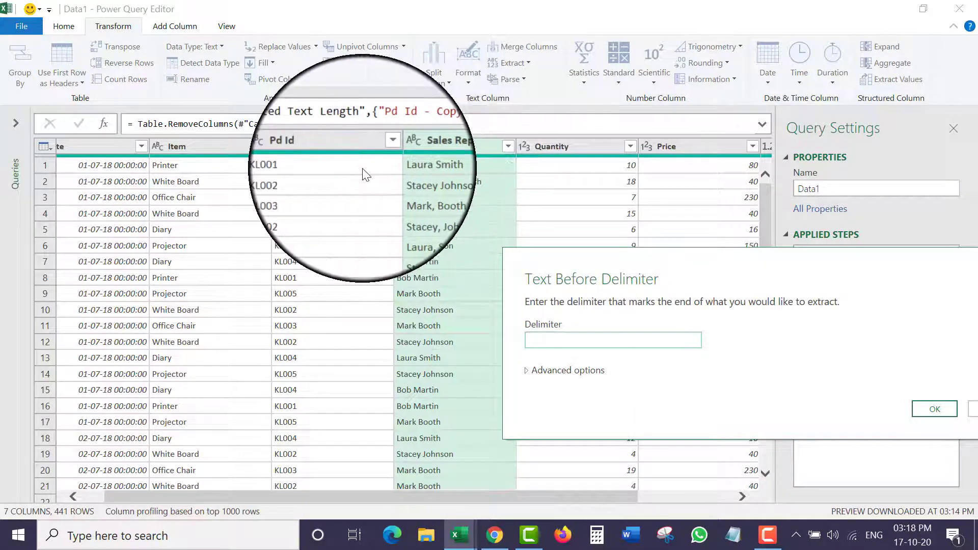
{"action": "left_click", "coordinate": [934, 409]}
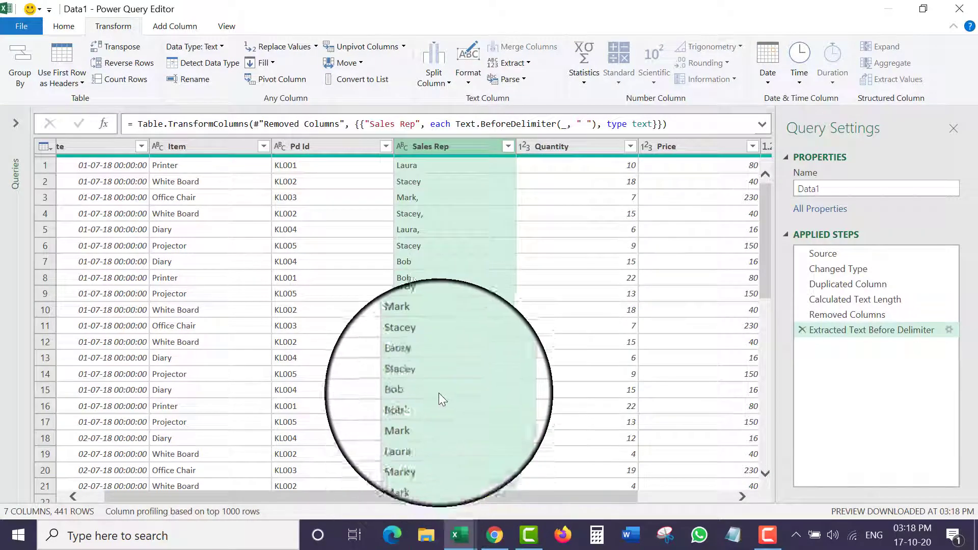
{"action": "left_click", "coordinate": [802, 330]}
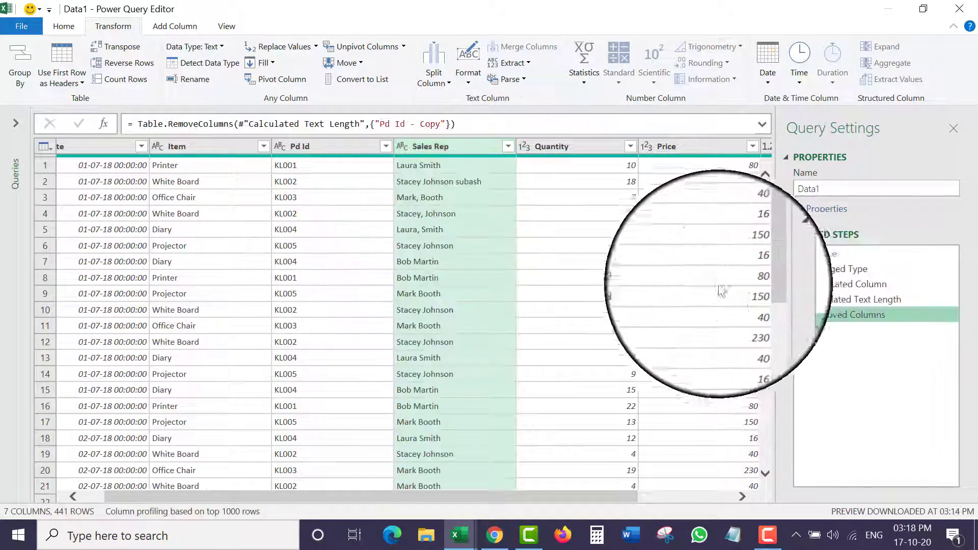
Try extracting the text after the space delimiter in the Sales Rep column and delete that applied step
{"action": "left_click", "coordinate": [517, 62]}
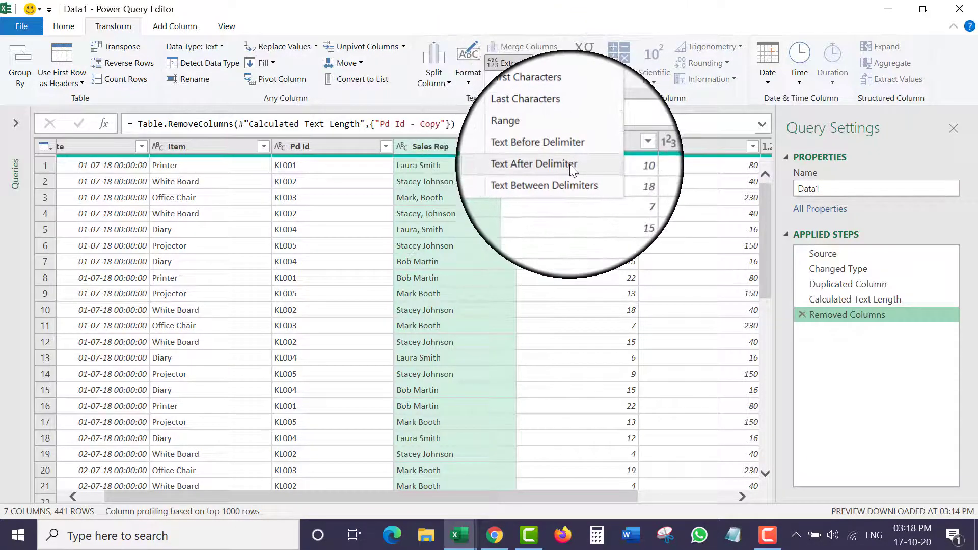
{"action": "left_click", "coordinate": [571, 167]}
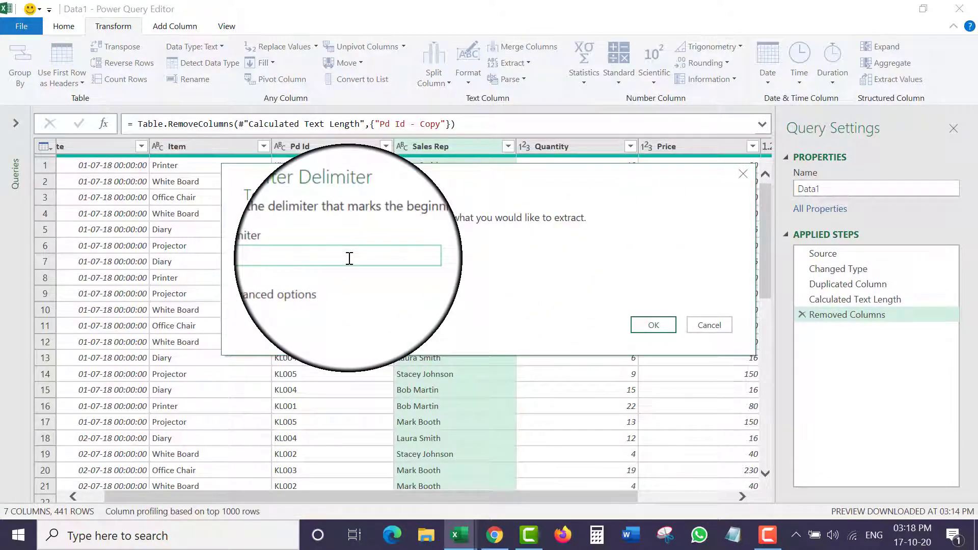
{"action": "left_click_drag", "start_coordinate": [491, 173], "coordinate": [524, 290]}
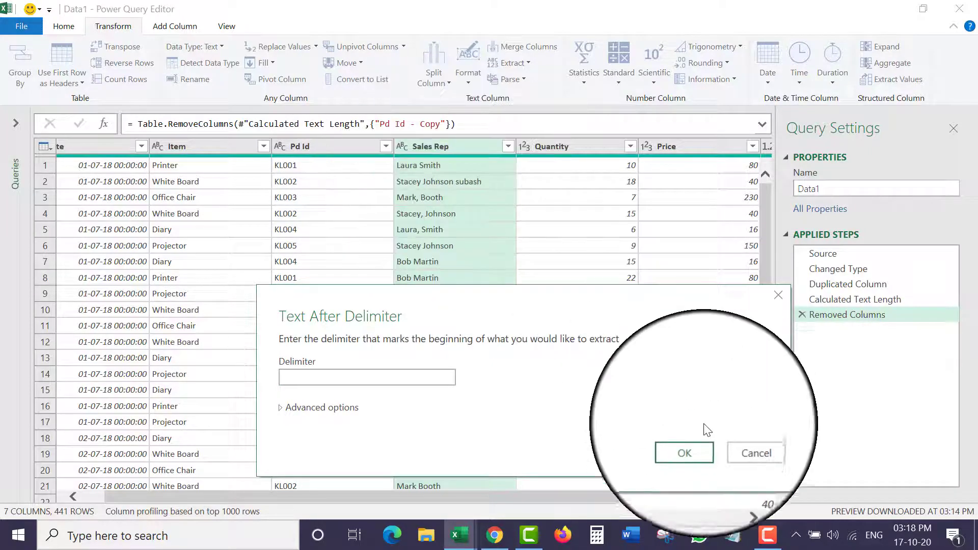
{"action": "left_click", "coordinate": [687, 448]}
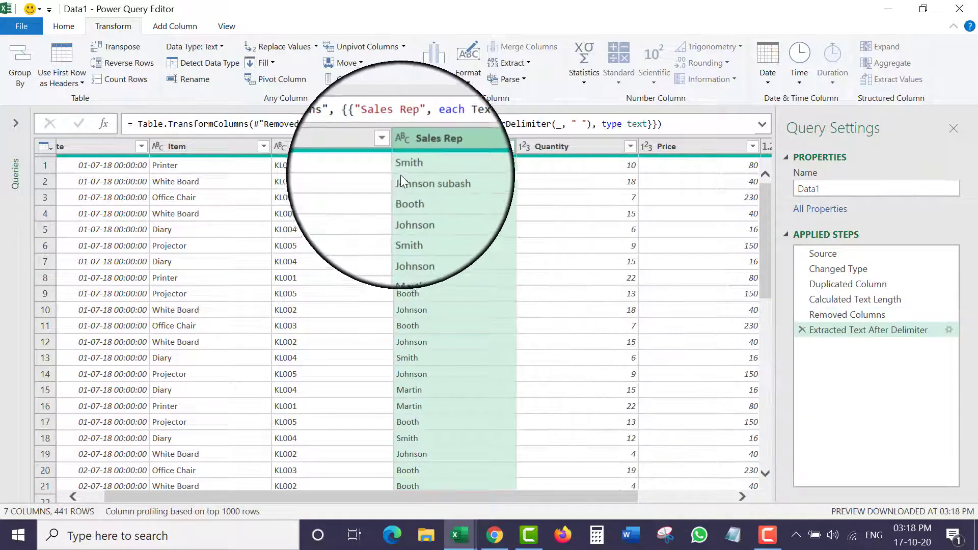
{"action": "left_click", "coordinate": [802, 329]}
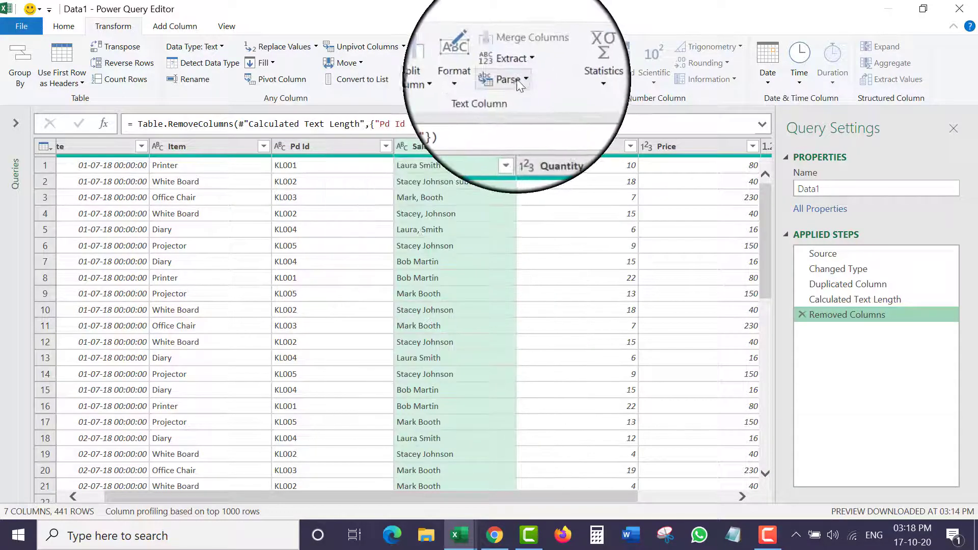
Extract the text before the comma delimiter in the Sales Rep column
{"action": "left_click", "coordinate": [517, 64]}
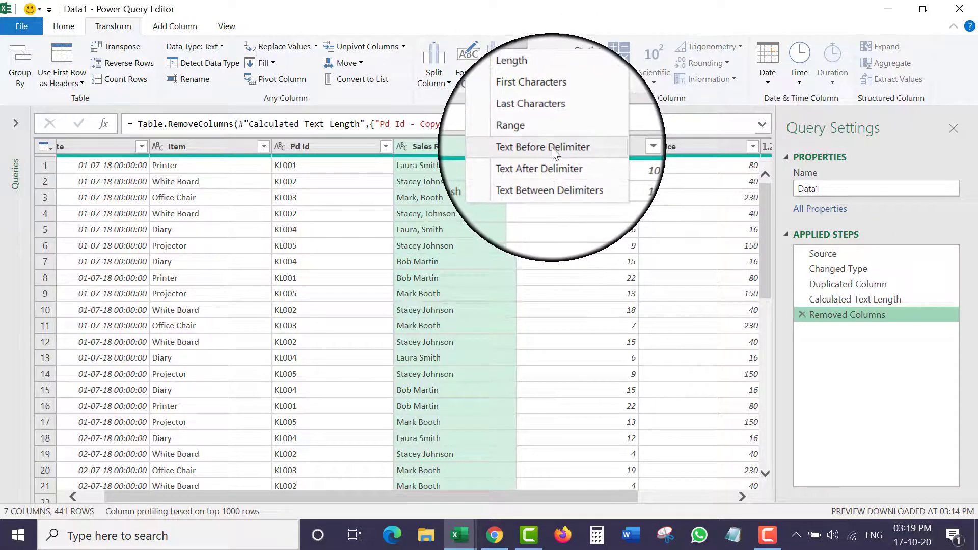
{"action": "left_click", "coordinate": [551, 148]}
{"action": "left_click_drag", "start_coordinate": [507, 176], "coordinate": [738, 210]}
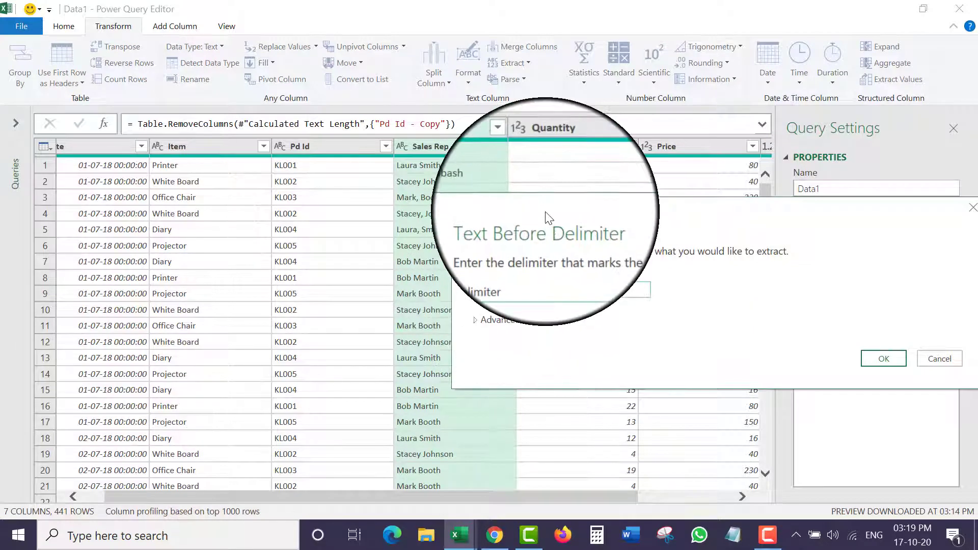
{"action": "left_click_drag", "start_coordinate": [547, 212], "coordinate": [569, 210]}
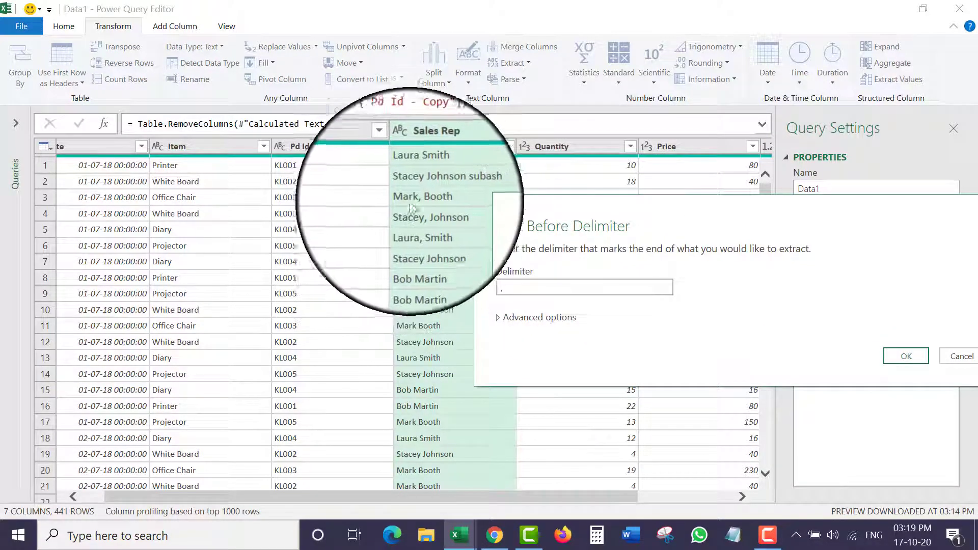
{"action": "type", "text": ","}
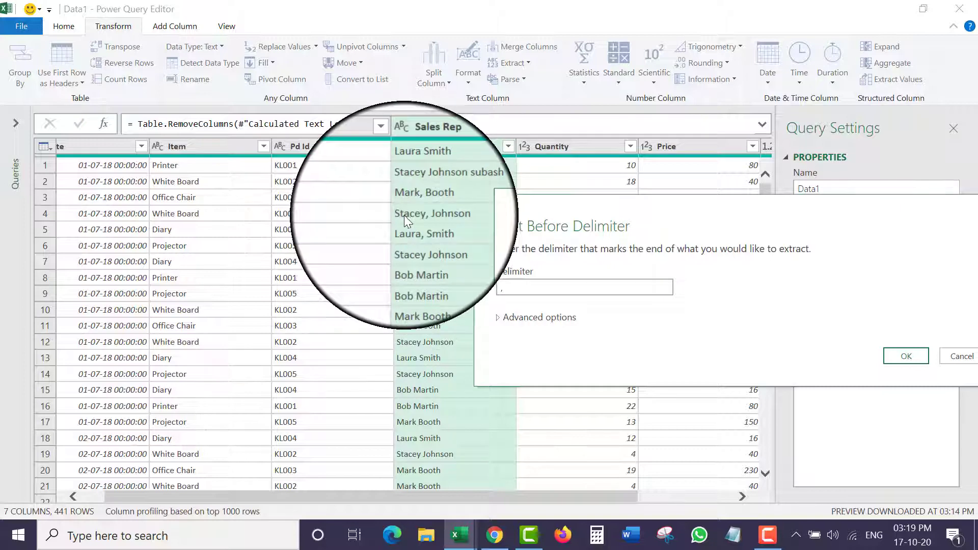
{"action": "left_click", "coordinate": [906, 357]}
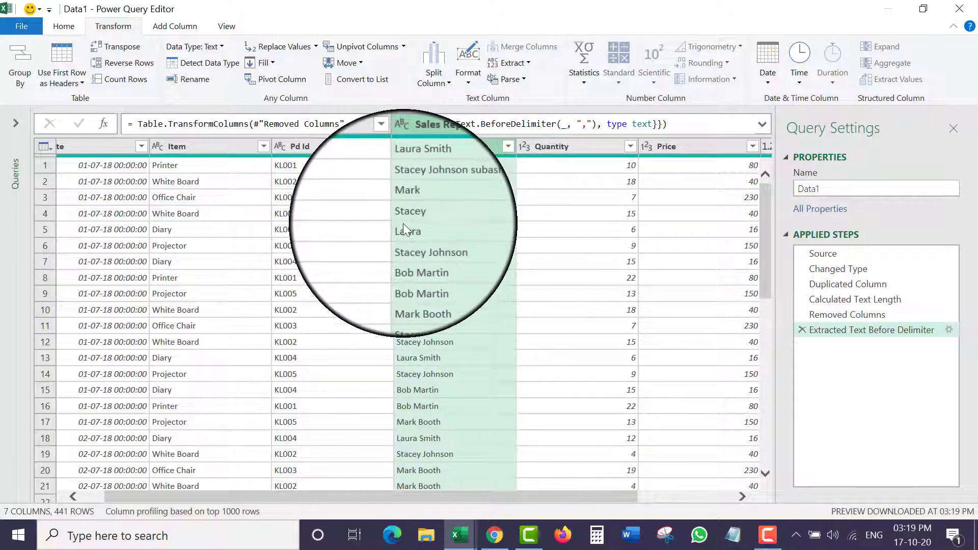
Try extracting the text between delimiters in the Sales Rep column, with a space as both start and end delimiter
{"action": "left_click", "coordinate": [515, 63]}
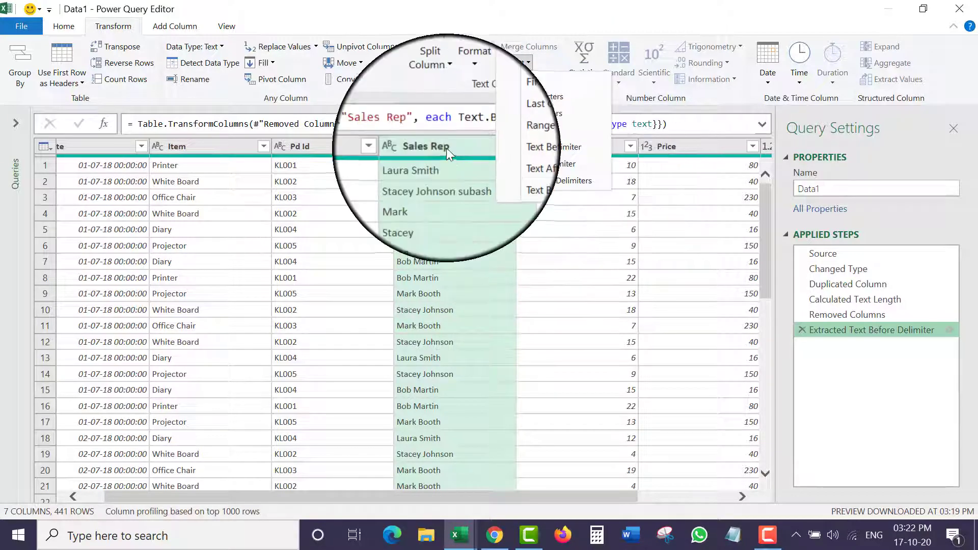
{"action": "left_click", "coordinate": [446, 148]}
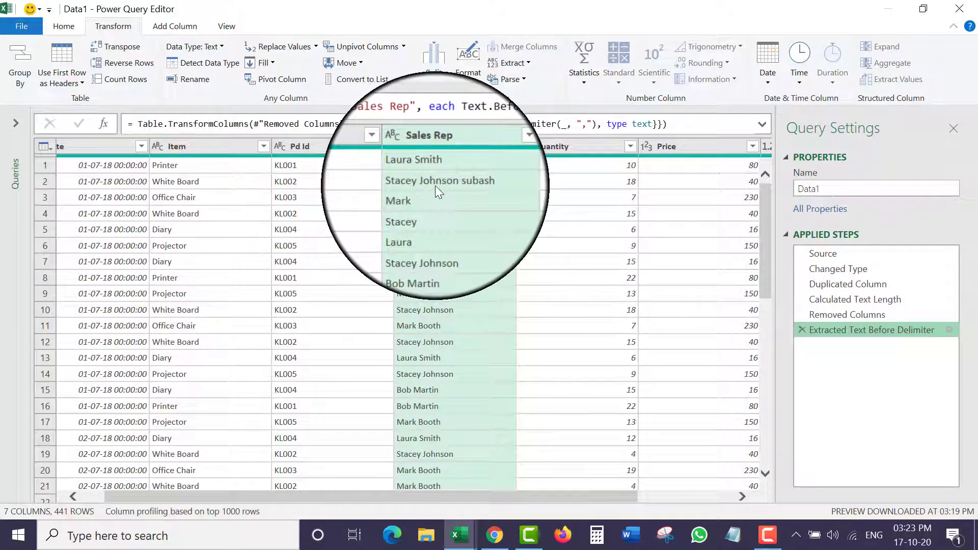
{"action": "left_click", "coordinate": [514, 63]}
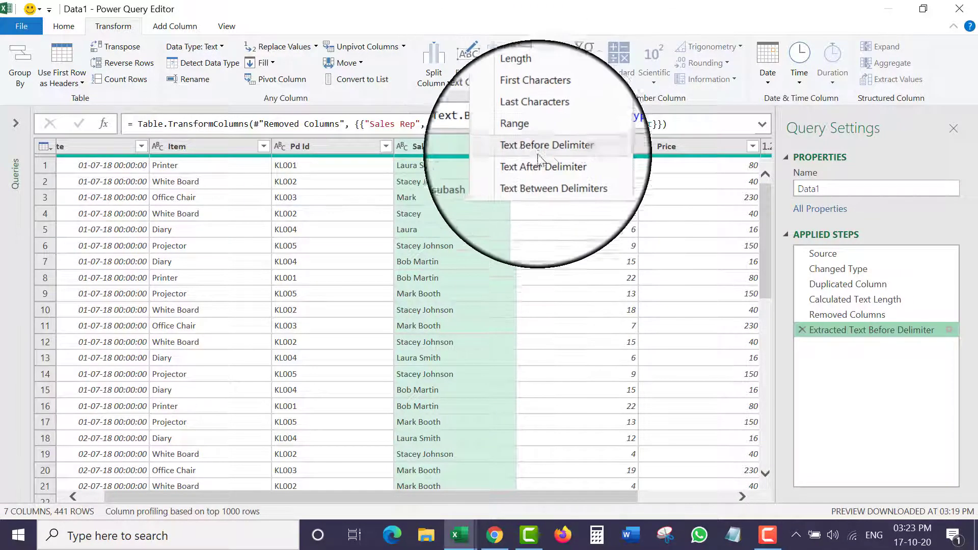
{"action": "left_click", "coordinate": [548, 180]}
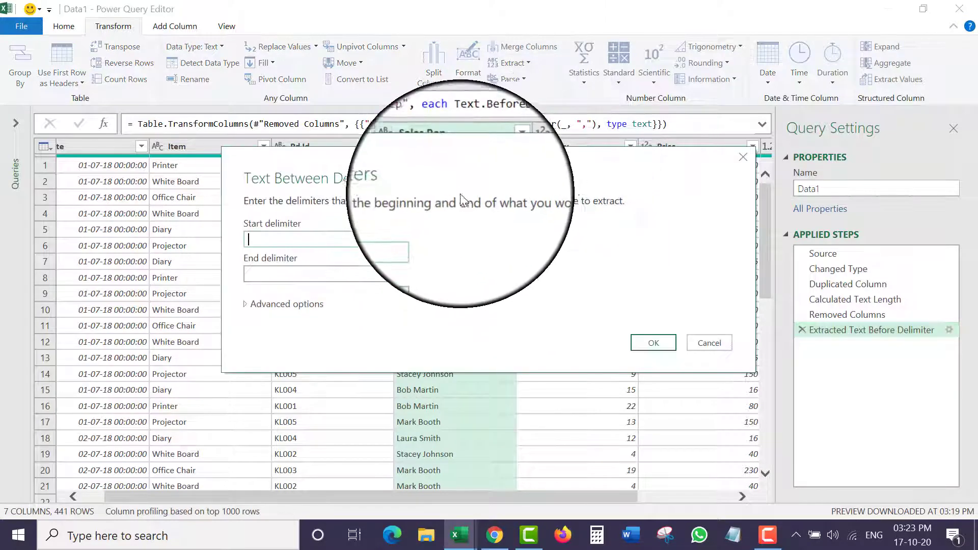
{"action": "left_click_drag", "start_coordinate": [461, 172], "coordinate": [591, 298]}
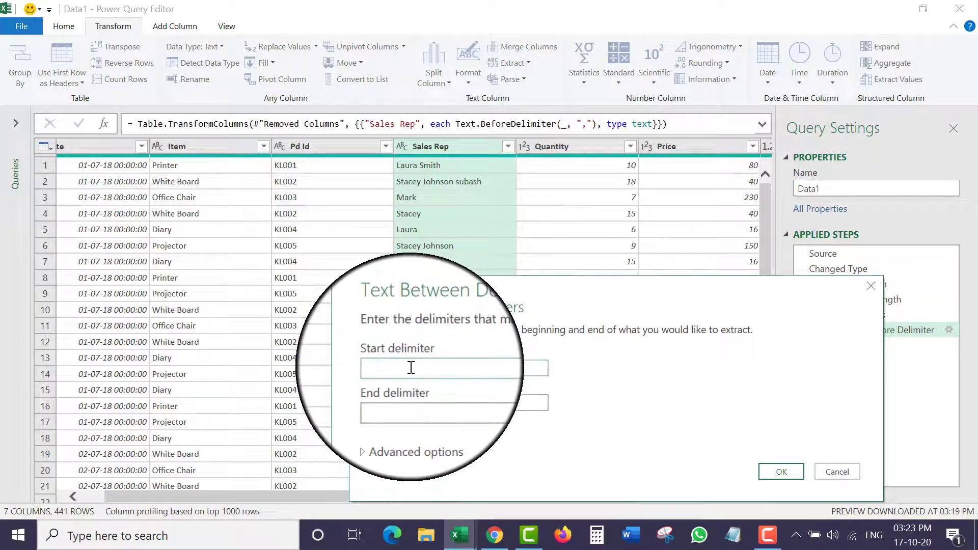
{"action": "left_click", "coordinate": [409, 404]}
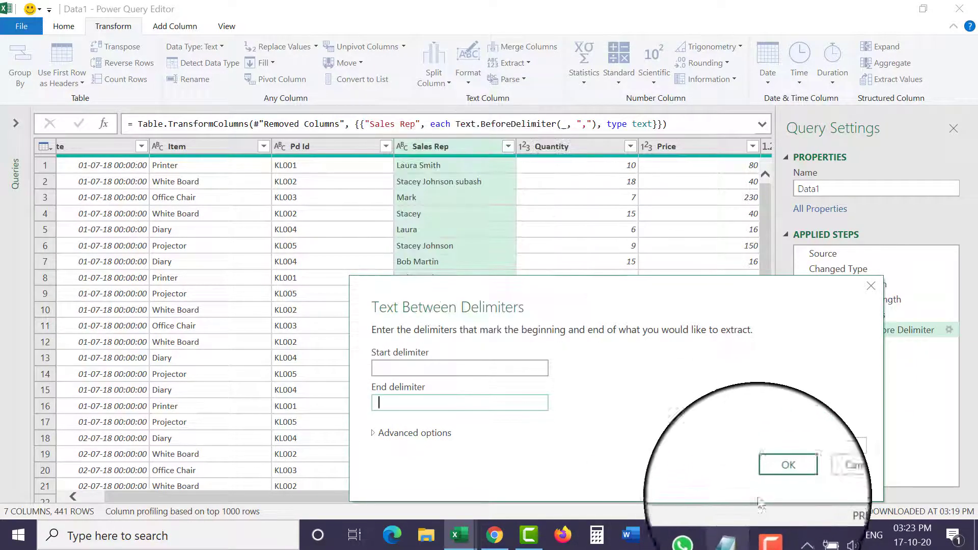
{"action": "left_click", "coordinate": [782, 473]}
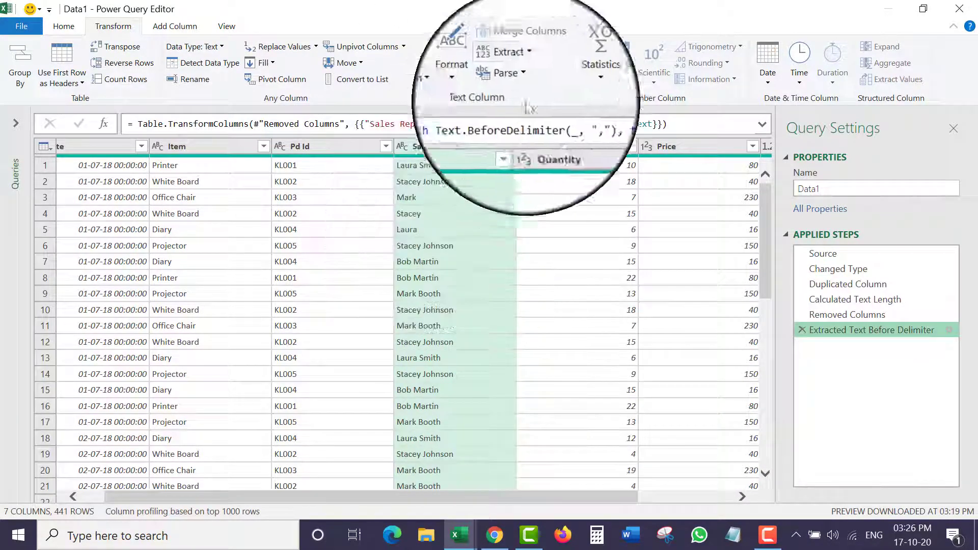
Try extracting the text after the space delimiter in the Sales Rep column, scanning from the start of the input and skipping 1 delimiter
{"action": "left_click", "coordinate": [517, 61]}
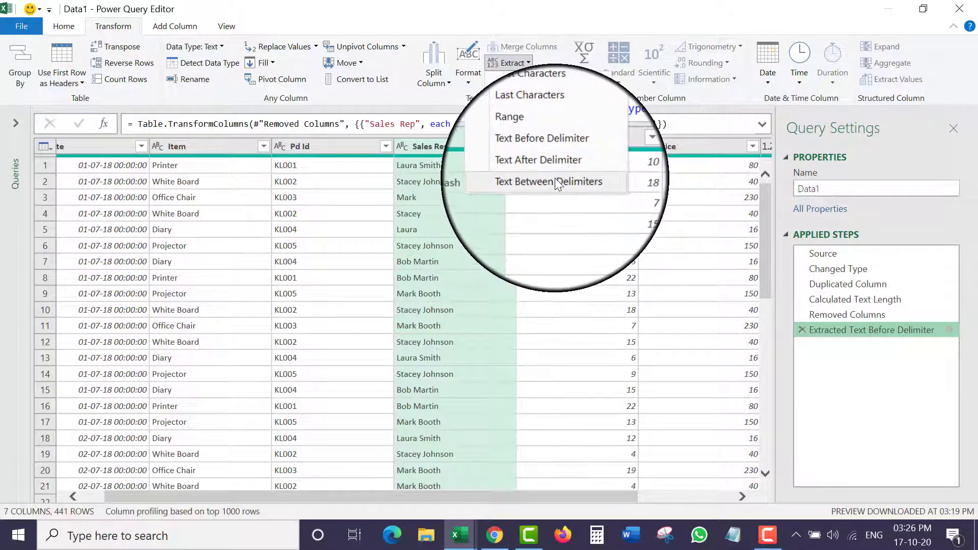
{"action": "left_click", "coordinate": [554, 172]}
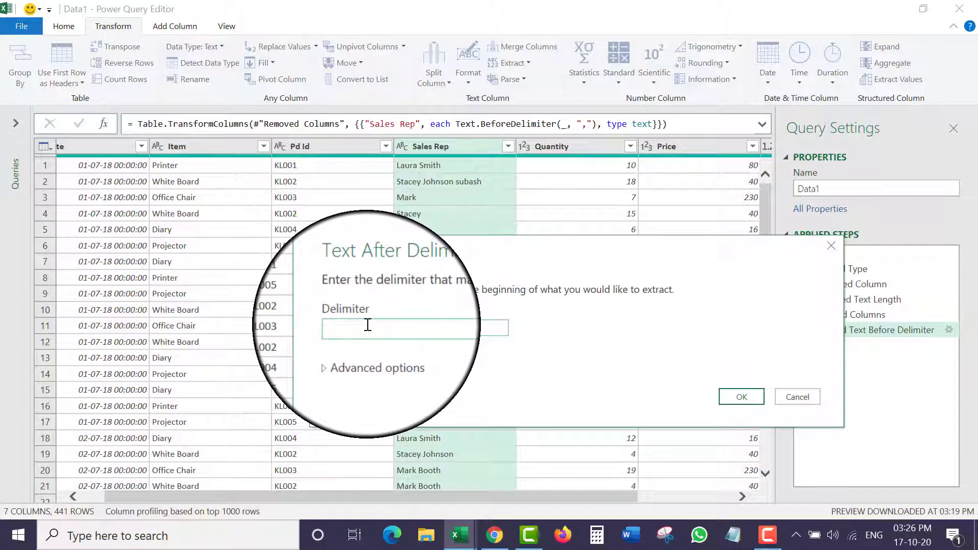
{"action": "left_click", "coordinate": [356, 357]}
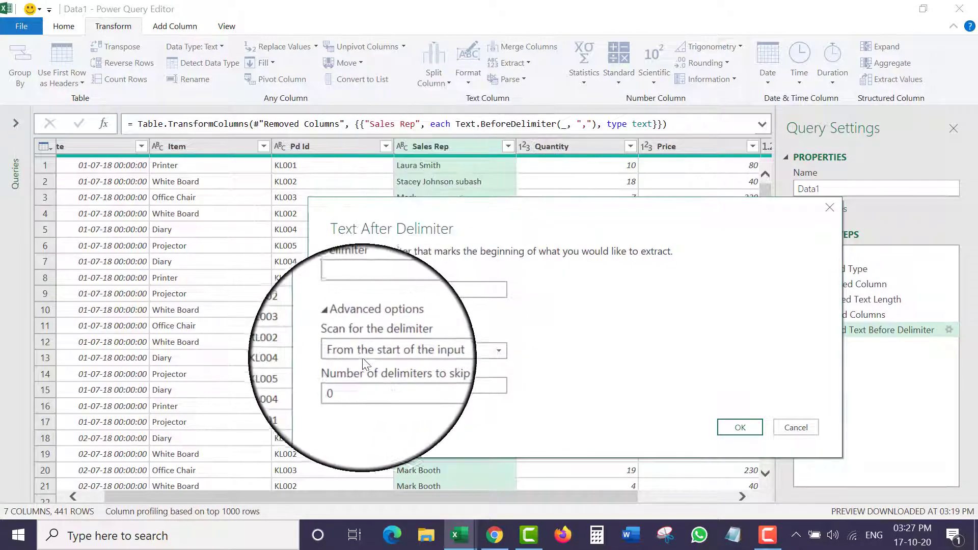
{"action": "left_click", "coordinate": [405, 356]}
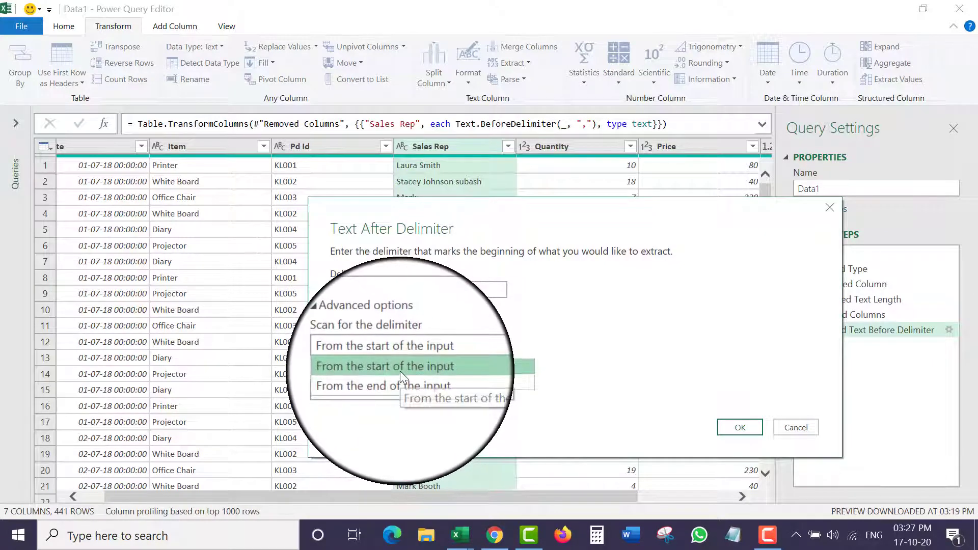
{"action": "left_click", "coordinate": [399, 370]}
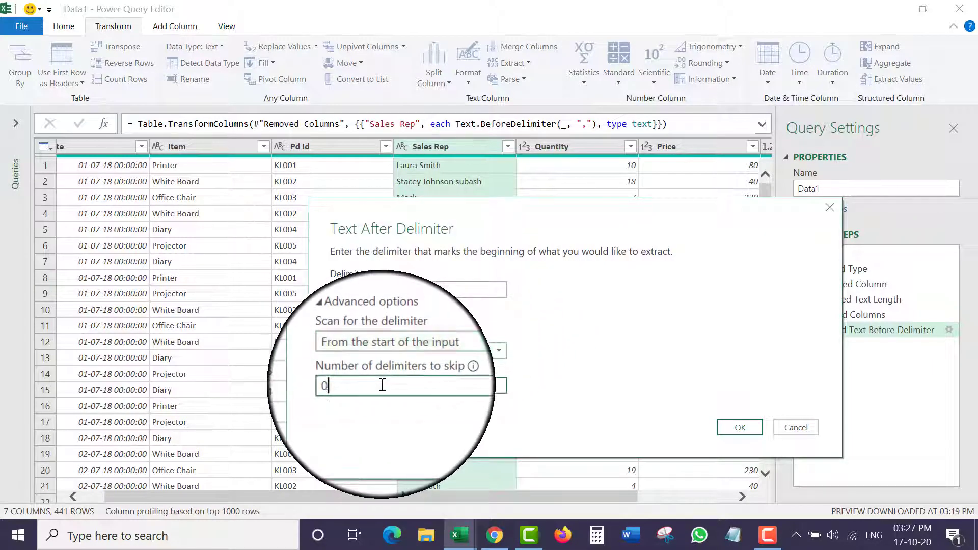
{"action": "left_click_drag", "start_coordinate": [382, 385], "coordinate": [326, 395]}
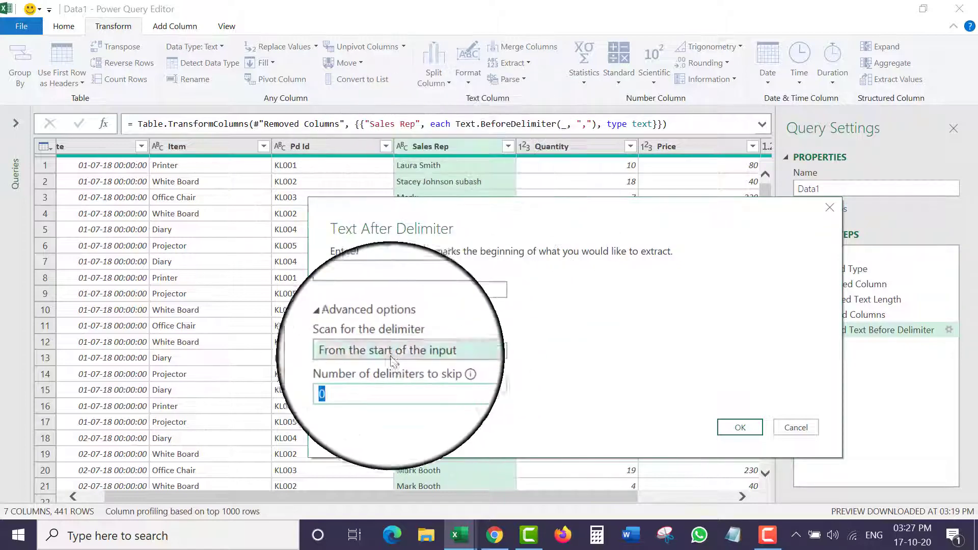
{"action": "type", "text": "1"}
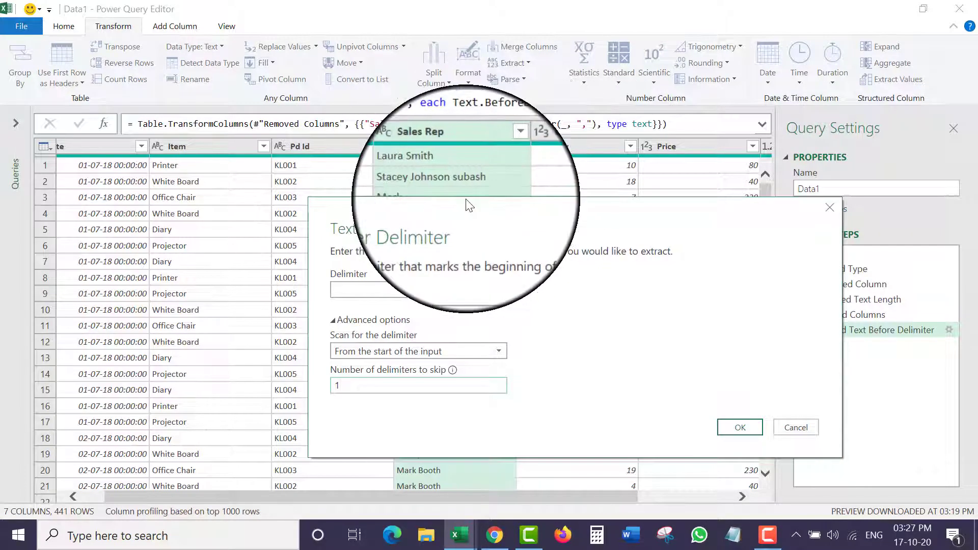
{"action": "left_click_drag", "start_coordinate": [466, 207], "coordinate": [474, 281]}
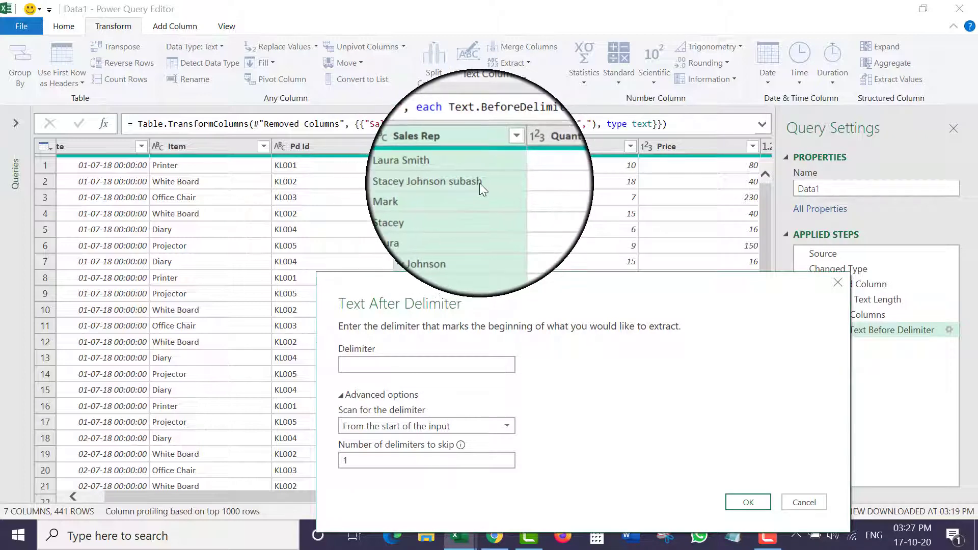
{"action": "left_click", "coordinate": [748, 502]}
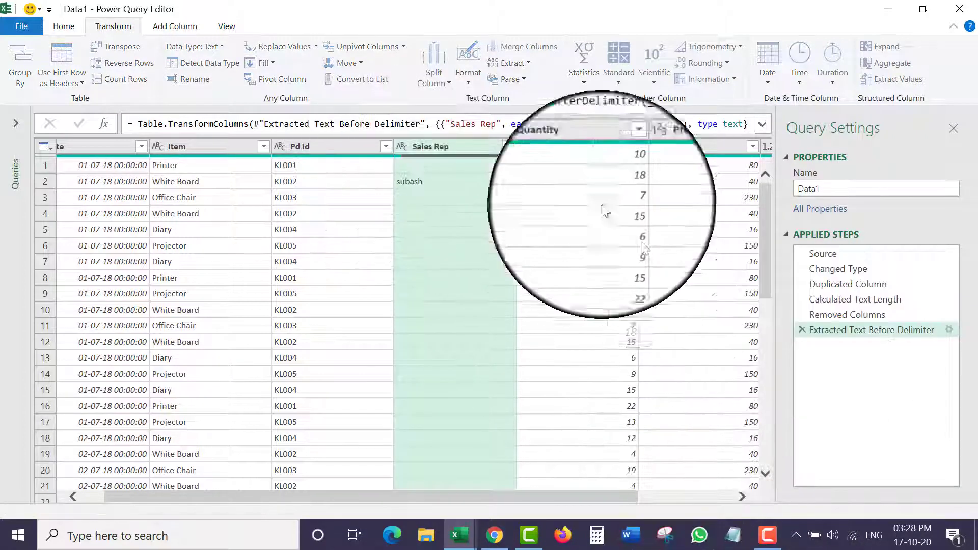
Examine the advanced options for extracting text between delimiters from the Sales Rep column, and close the dialog
{"action": "left_click", "coordinate": [510, 63]}
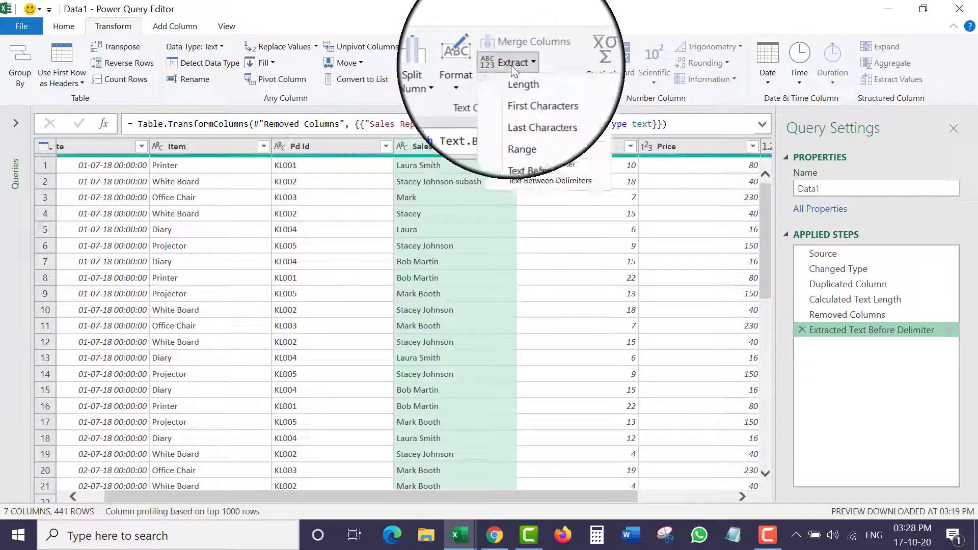
{"action": "left_click", "coordinate": [555, 179]}
{"action": "left_click", "coordinate": [291, 306]}
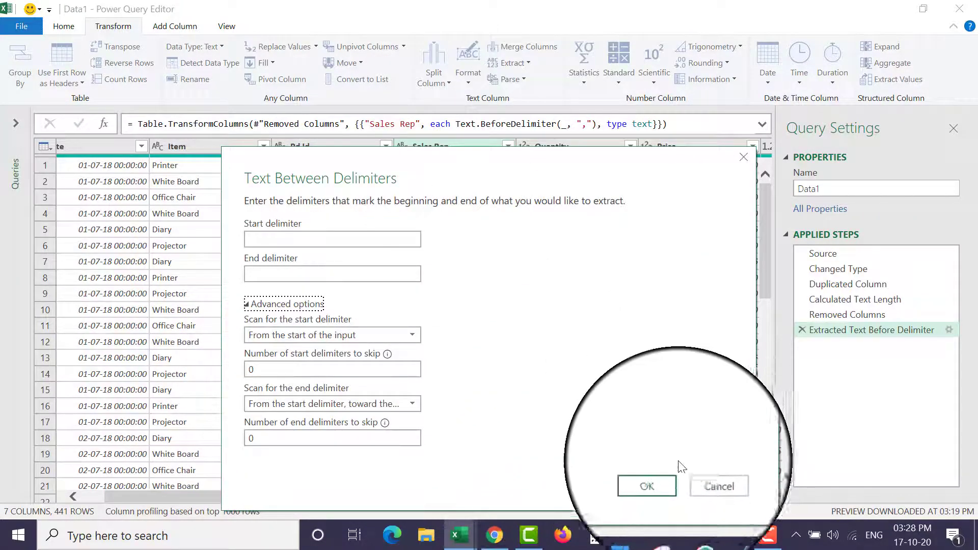
{"action": "left_click", "coordinate": [662, 488]}
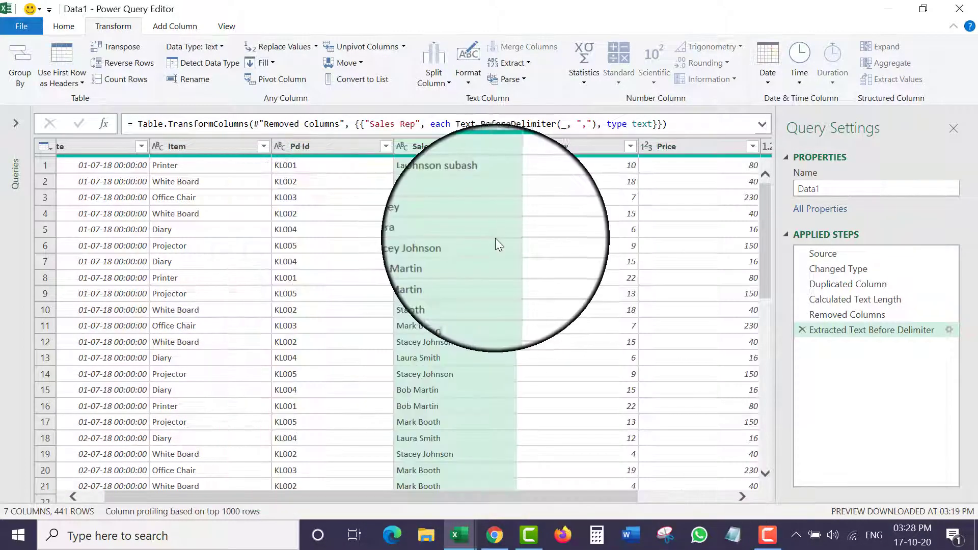